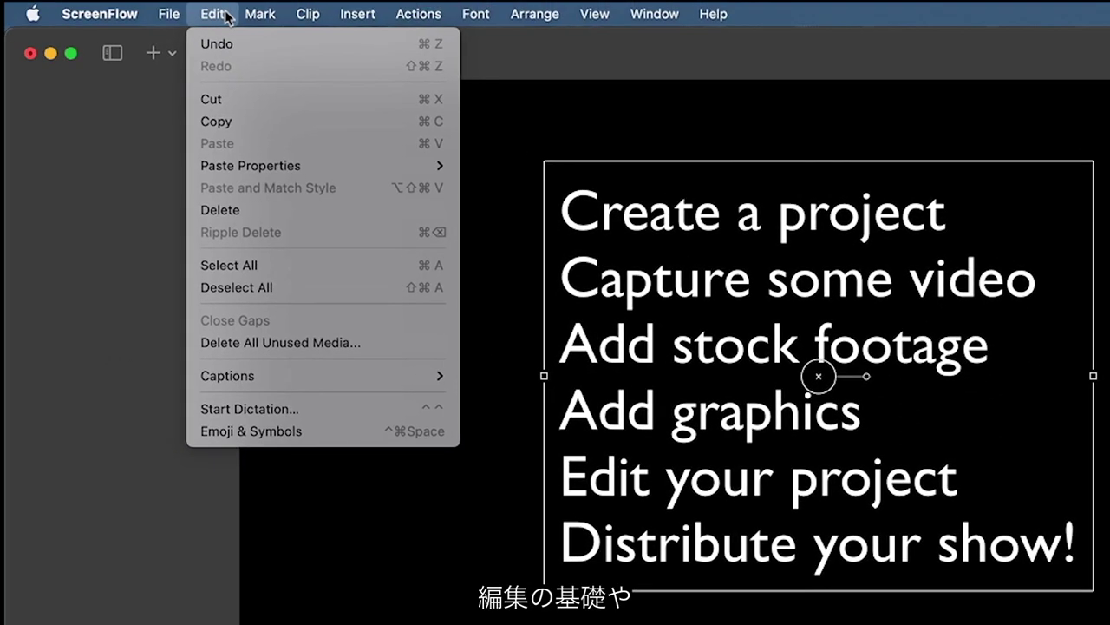
Start a new blank ScreenFlow document from the File menu
{"action": "mouse_move", "coordinate": [346, 17]}
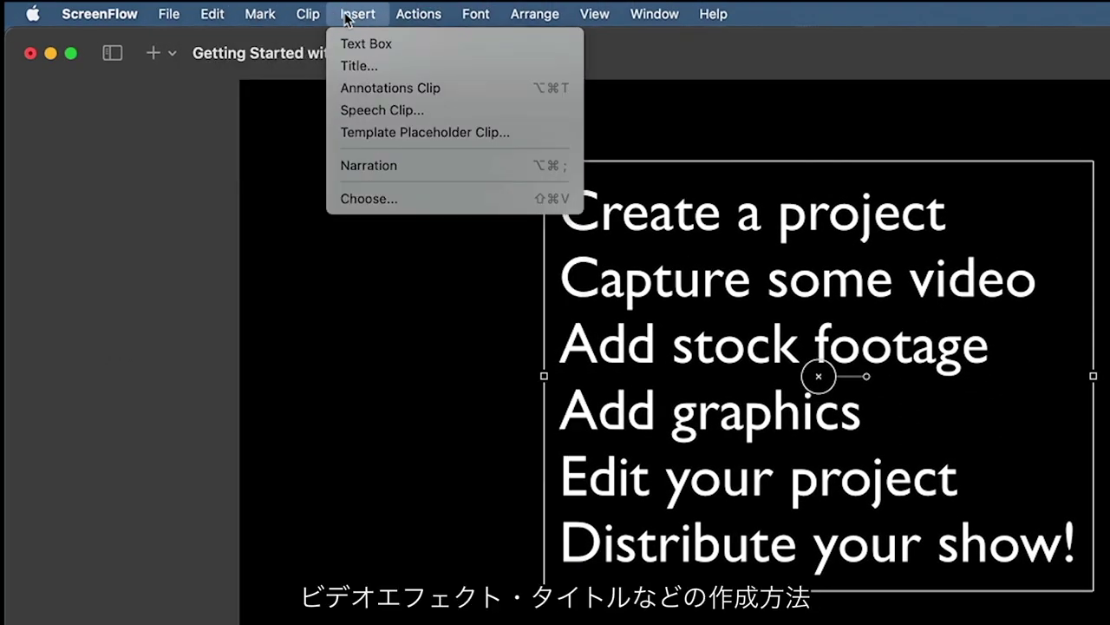
{"action": "mouse_move", "coordinate": [465, 19]}
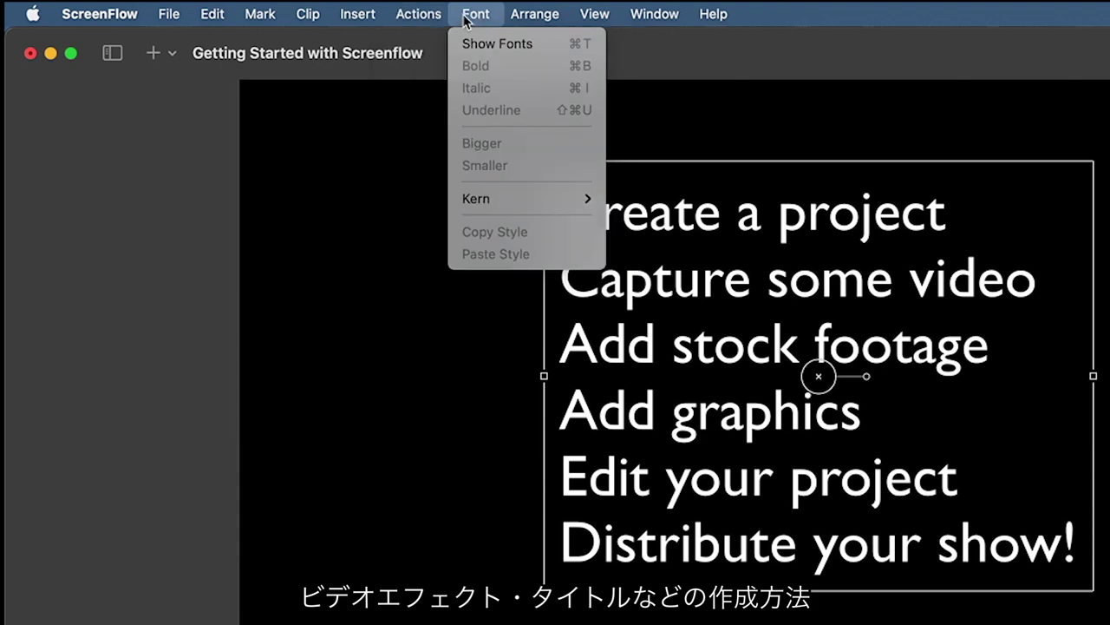
{"action": "mouse_move", "coordinate": [512, 21]}
{"action": "mouse_move", "coordinate": [166, 20]}
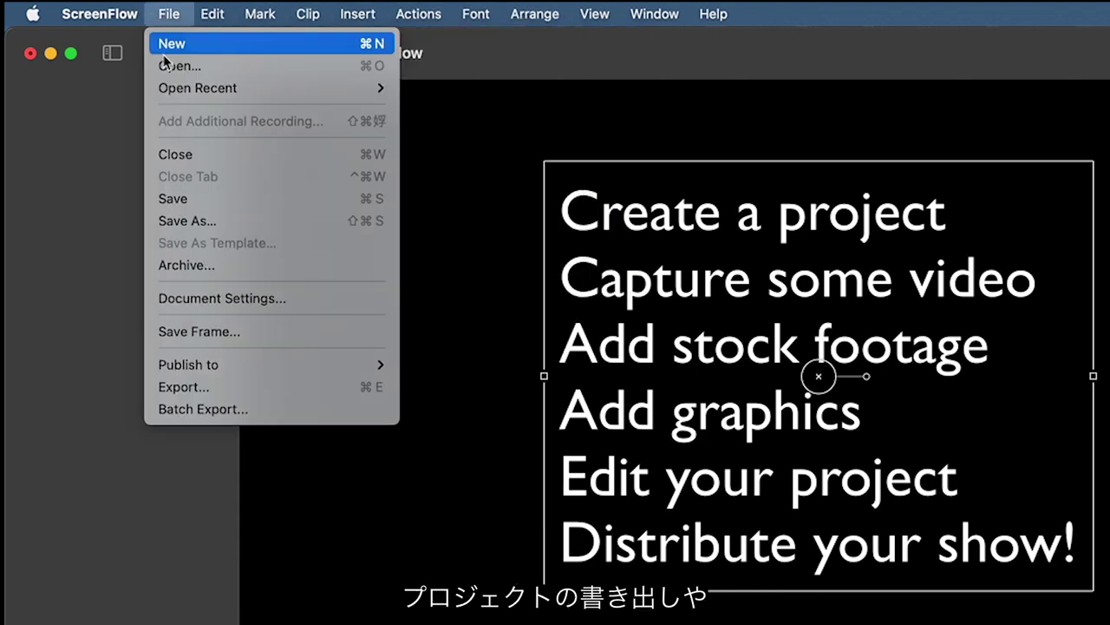
{"action": "mouse_move", "coordinate": [170, 369]}
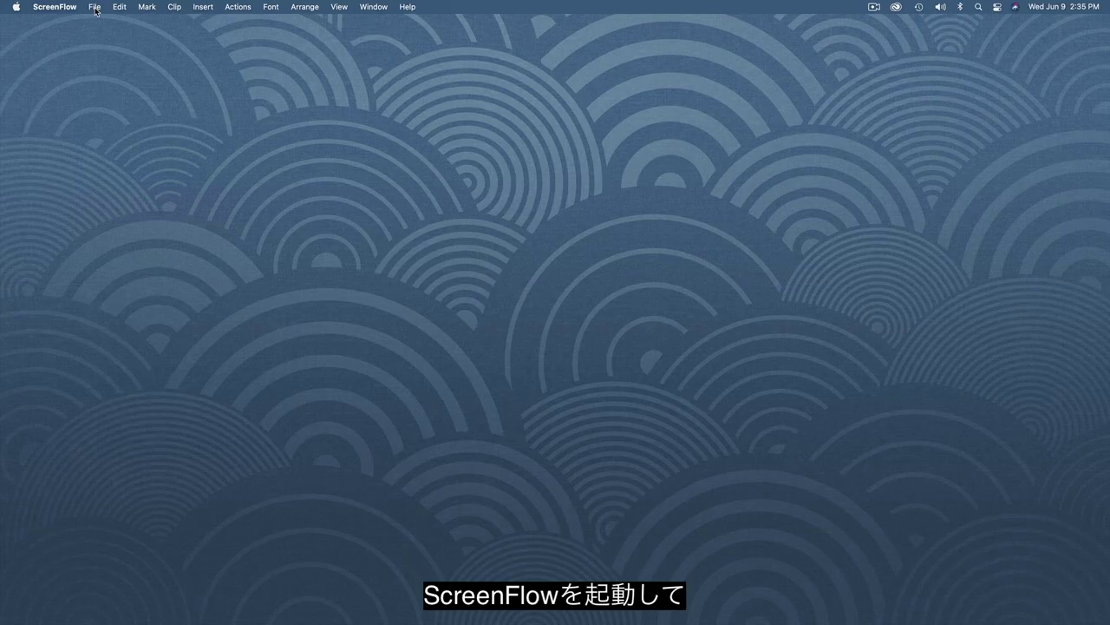
{"action": "left_click", "coordinate": [94, 8]}
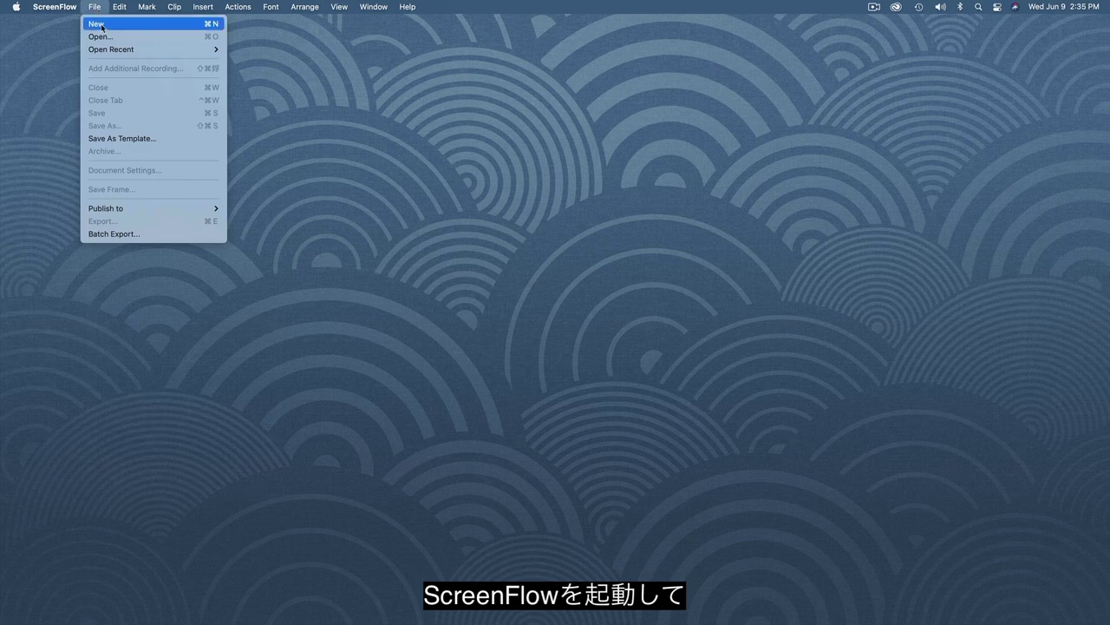
{"action": "left_click", "coordinate": [96, 24]}
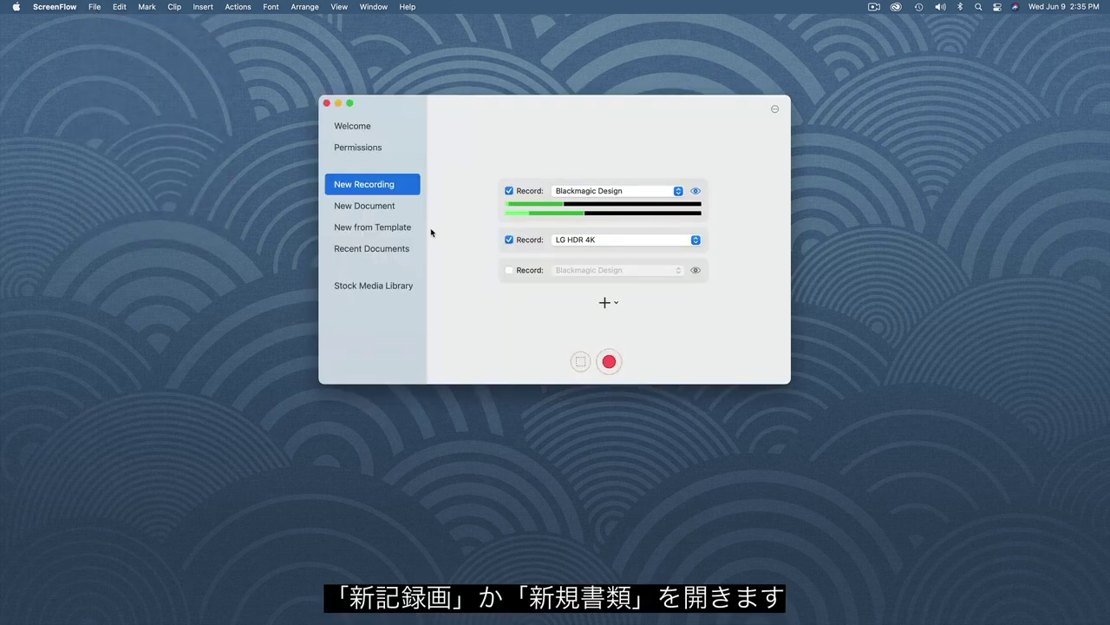
{"action": "left_click", "coordinate": [381, 208]}
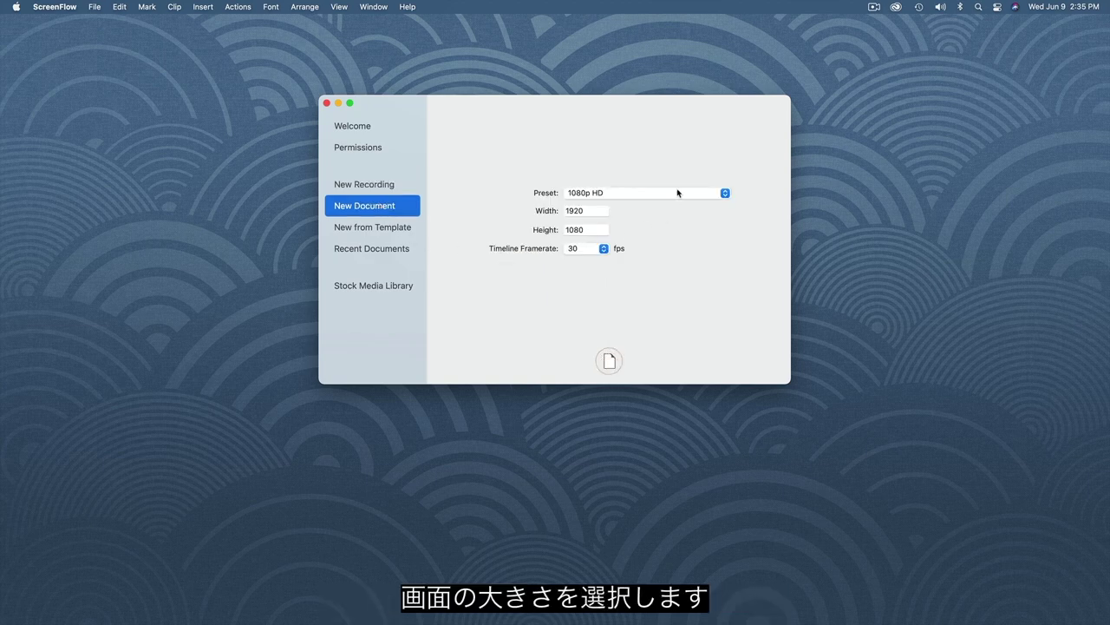
Choose the 1080p HD preset with a 30 fps timeline and create the document
{"action": "left_click", "coordinate": [677, 192]}
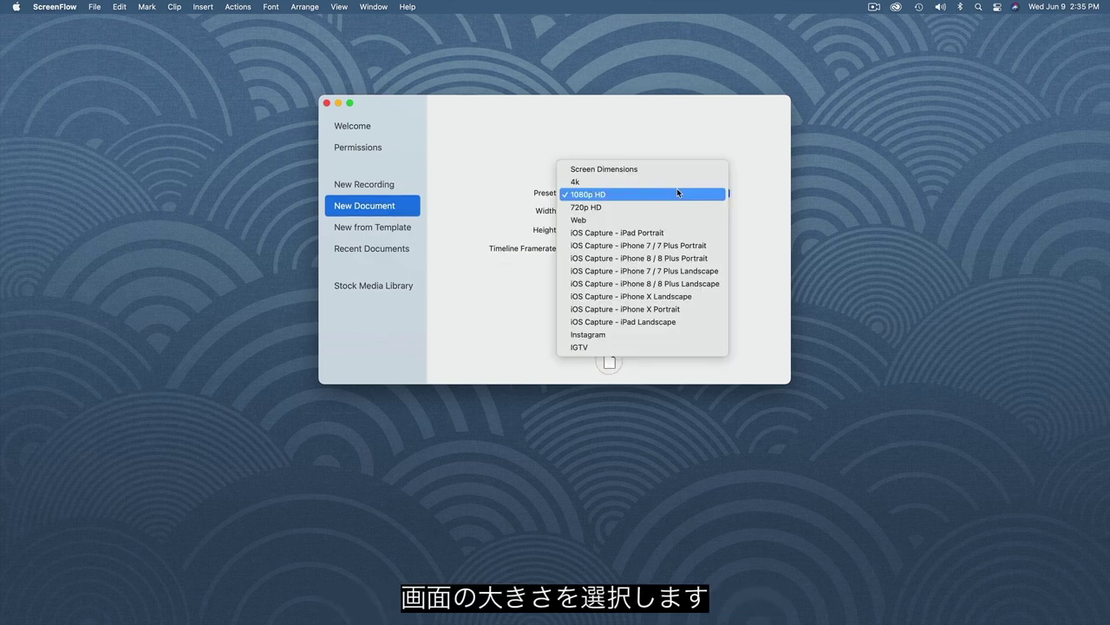
{"action": "left_click", "coordinate": [608, 196]}
{"action": "left_click", "coordinate": [605, 249]}
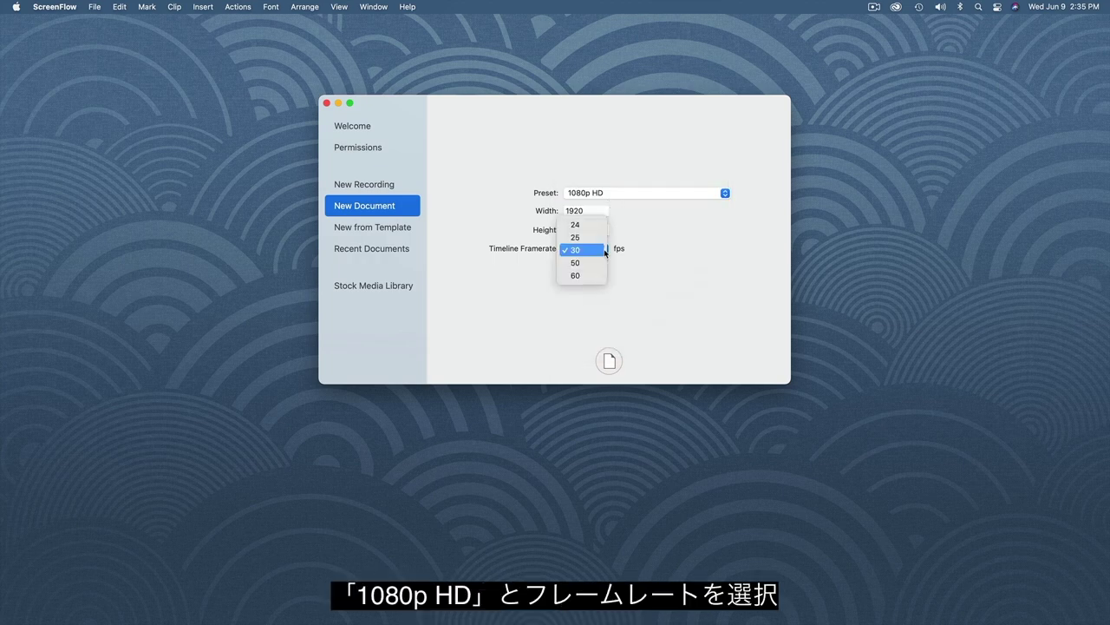
{"action": "left_click", "coordinate": [601, 251]}
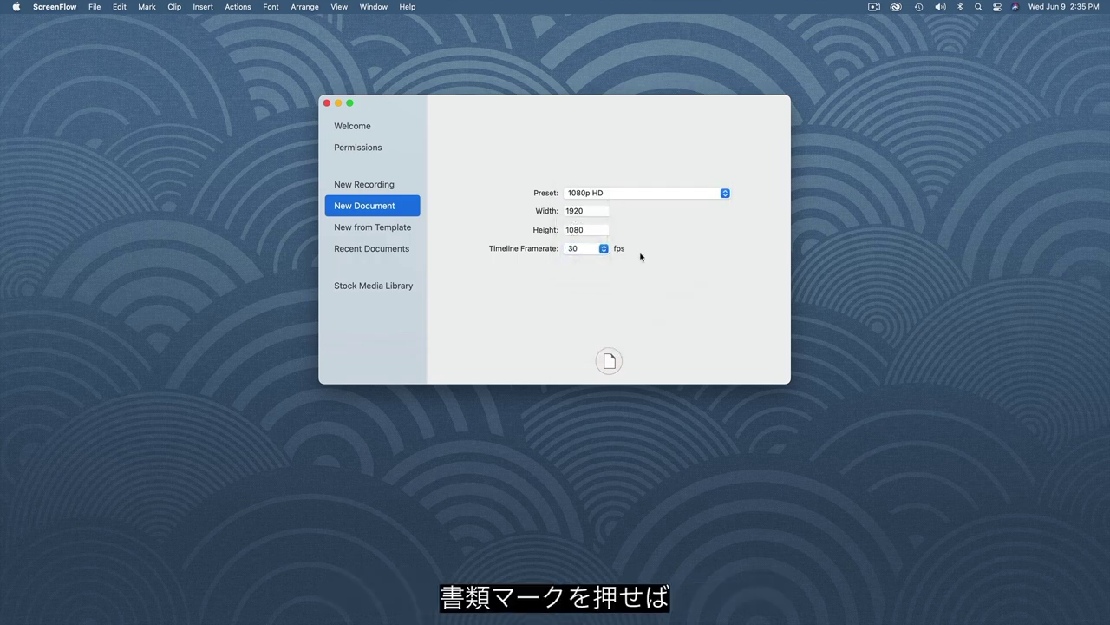
{"action": "left_click", "coordinate": [610, 360]}
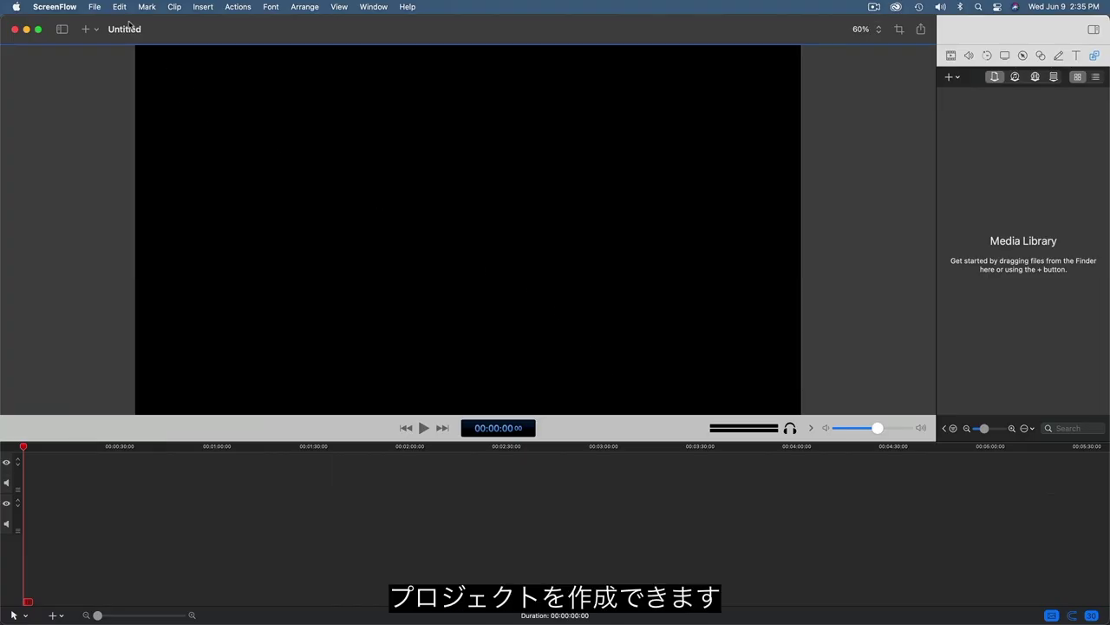
Save the project under the name 'Welcome to ScreenFlow 2'
{"action": "left_click", "coordinate": [95, 7]}
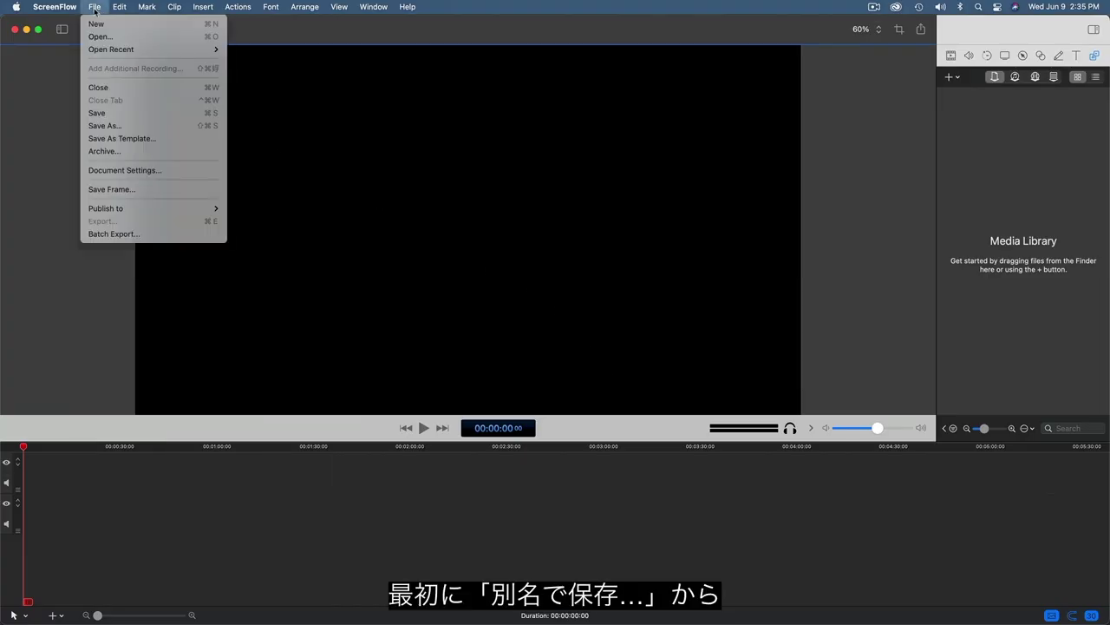
{"action": "left_click", "coordinate": [110, 130]}
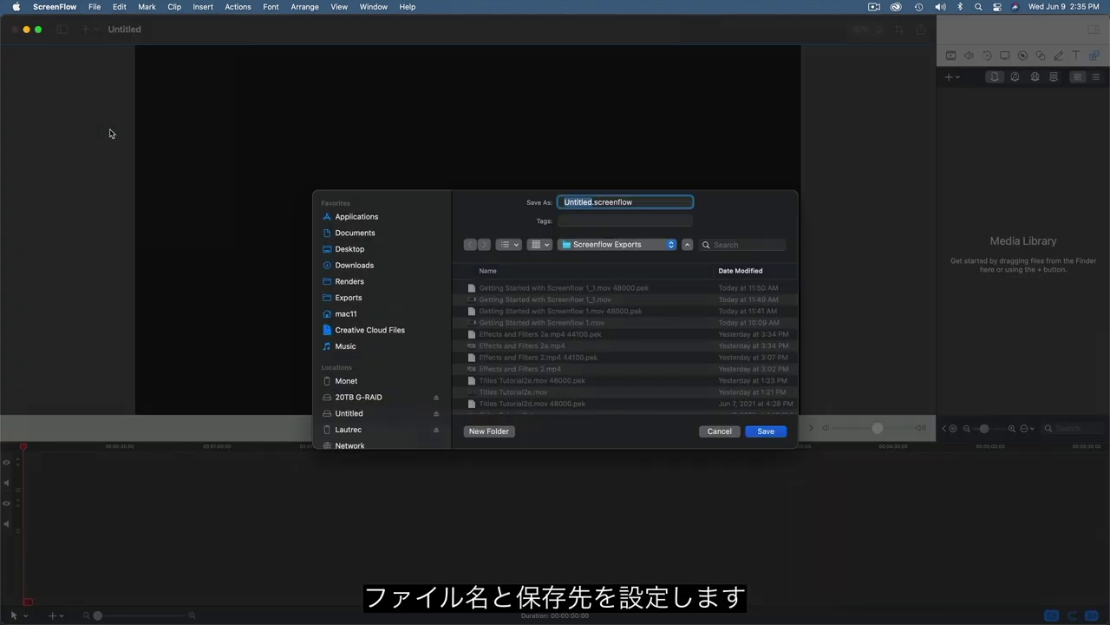
{"action": "type", "text": "Welcome to ScreenFlow 2"}
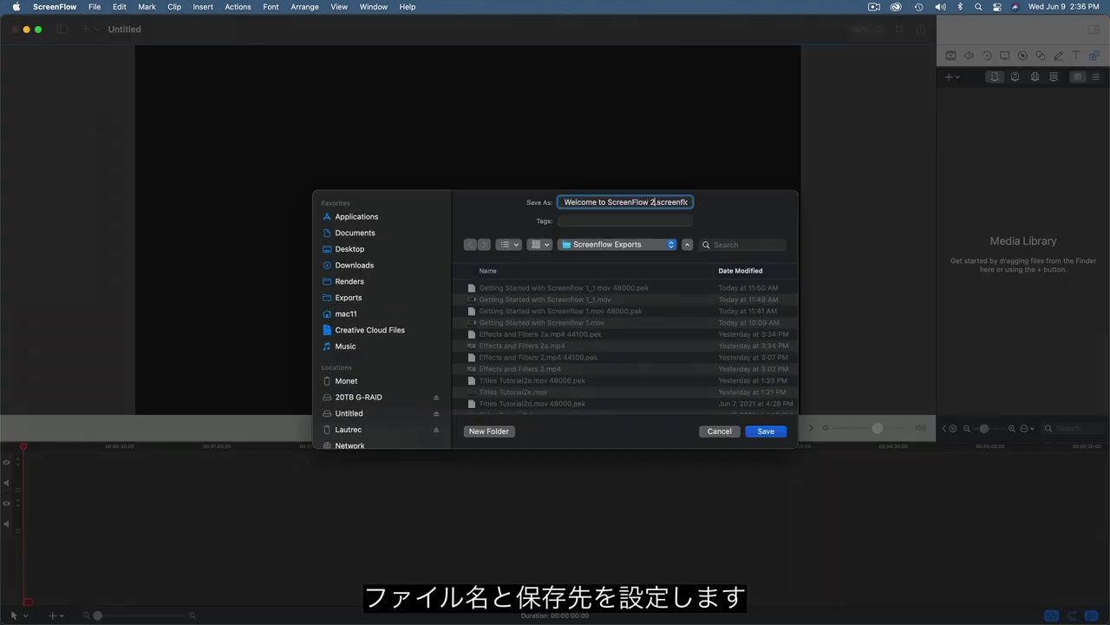
{"action": "left_click", "coordinate": [778, 434]}
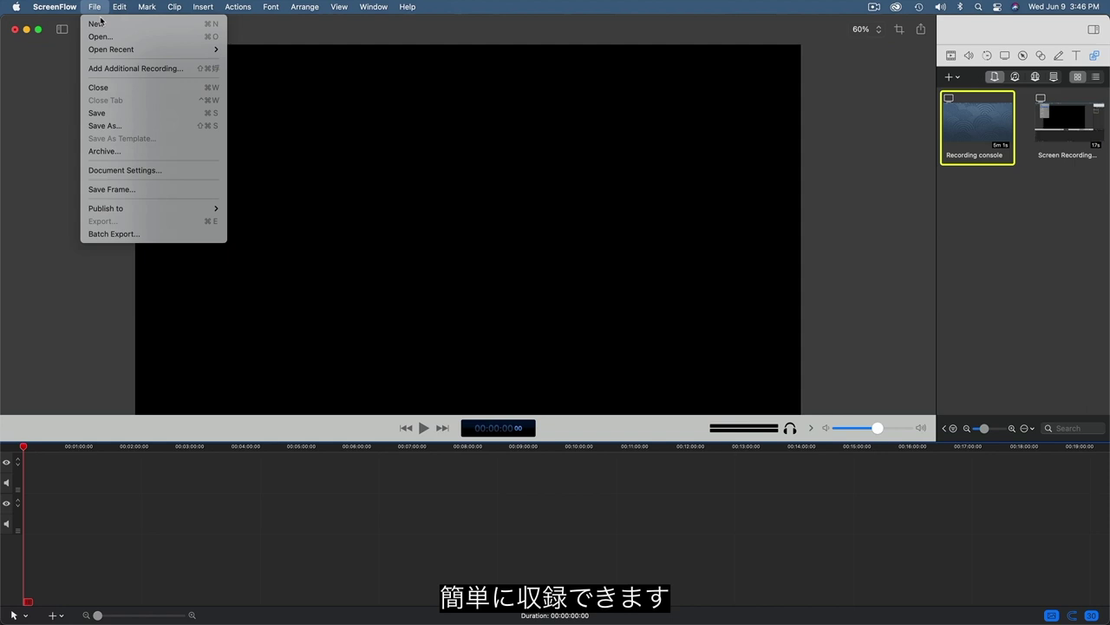
Add a recording using Blackmagic Design audio, the LG HDR 4K screen and the Blackmagic Design camera
{"action": "left_click", "coordinate": [184, 68]}
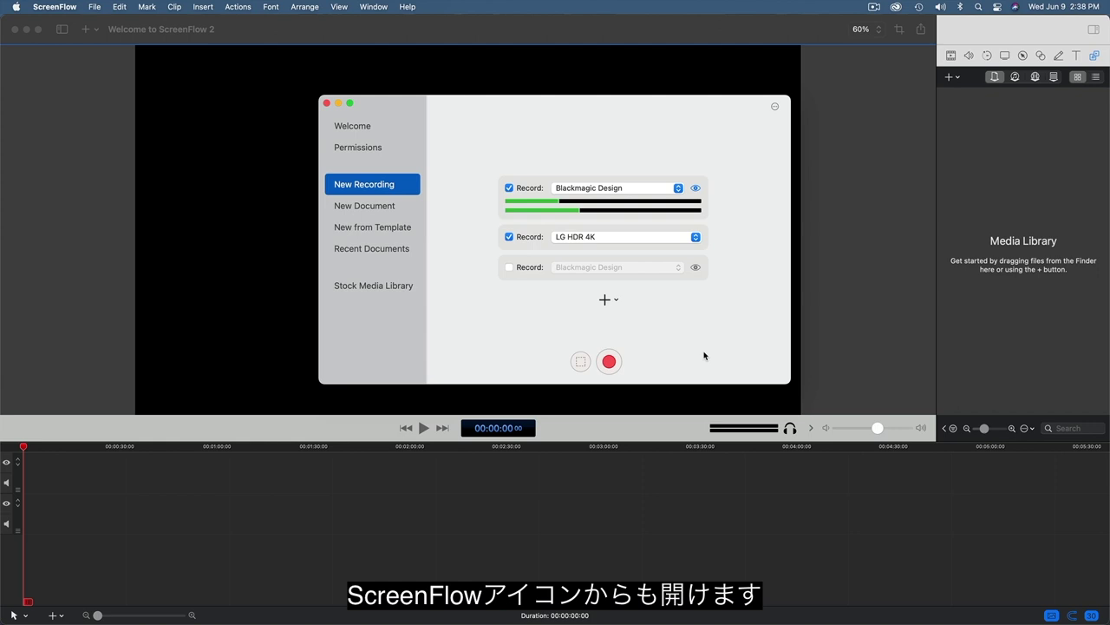
{"action": "left_click", "coordinate": [698, 239]}
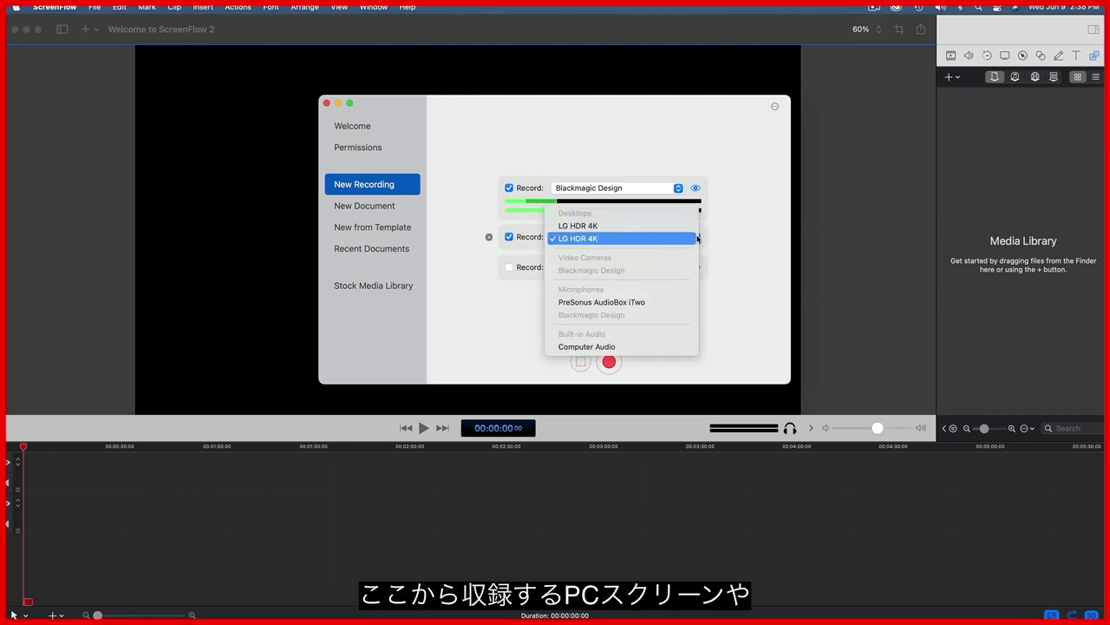
{"action": "left_click", "coordinate": [698, 239]}
{"action": "left_click", "coordinate": [510, 267]}
{"action": "left_click", "coordinate": [663, 269]}
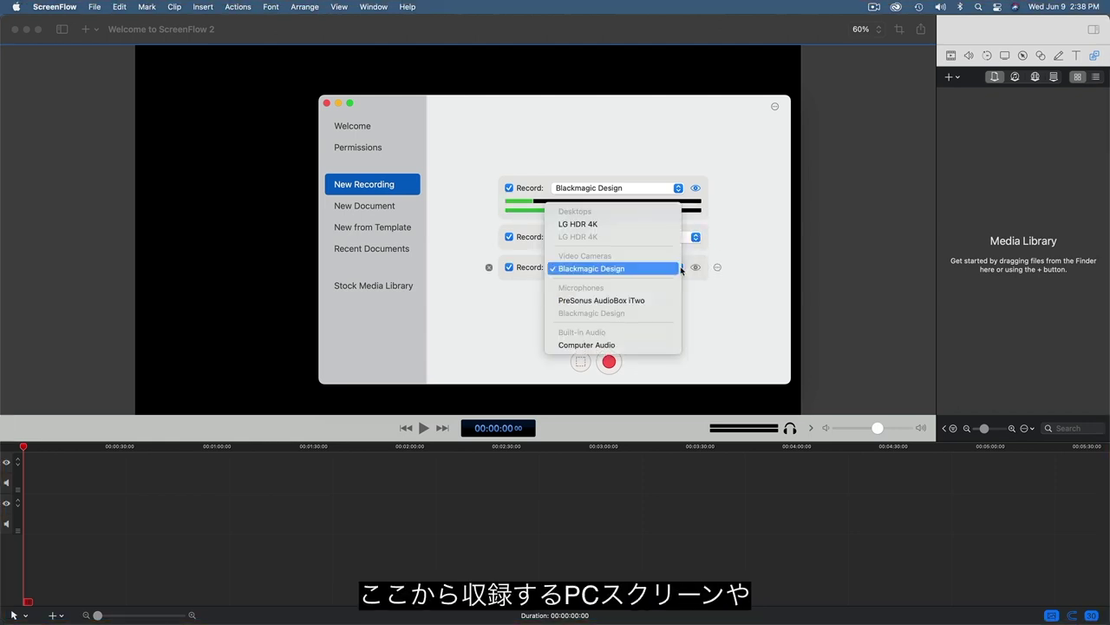
{"action": "left_click", "coordinate": [719, 268]}
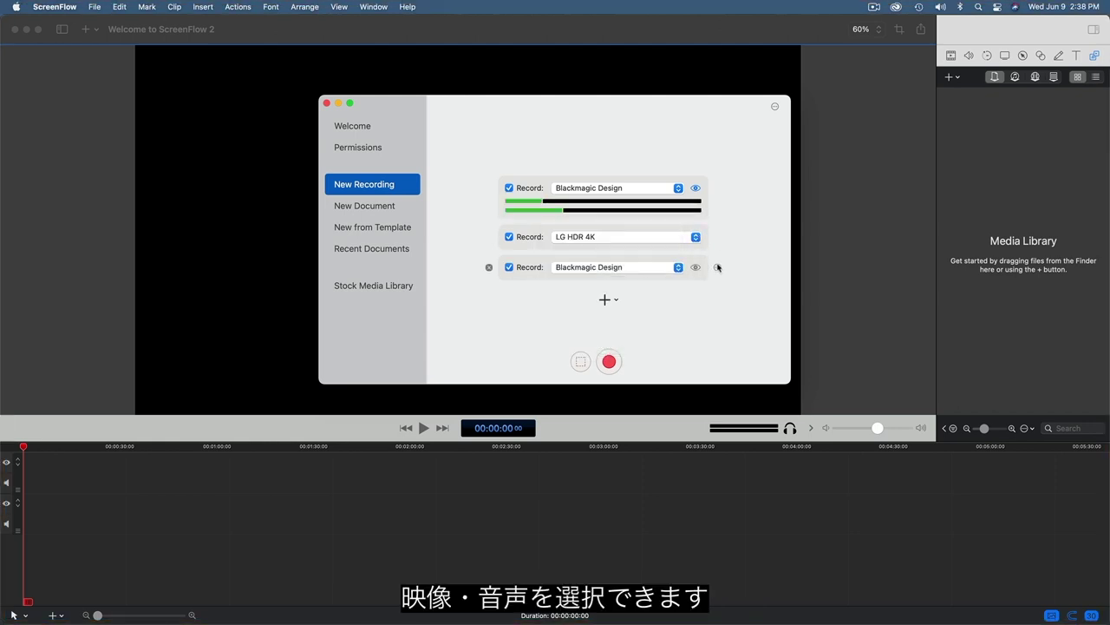
{"action": "left_click", "coordinate": [680, 190]}
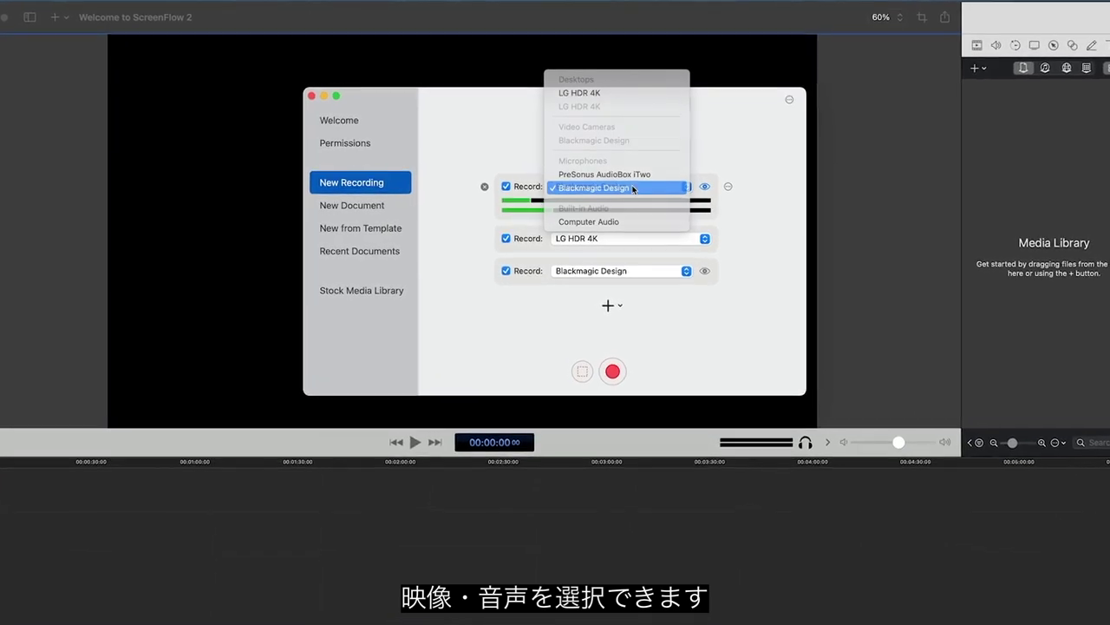
{"action": "left_click", "coordinate": [677, 189]}
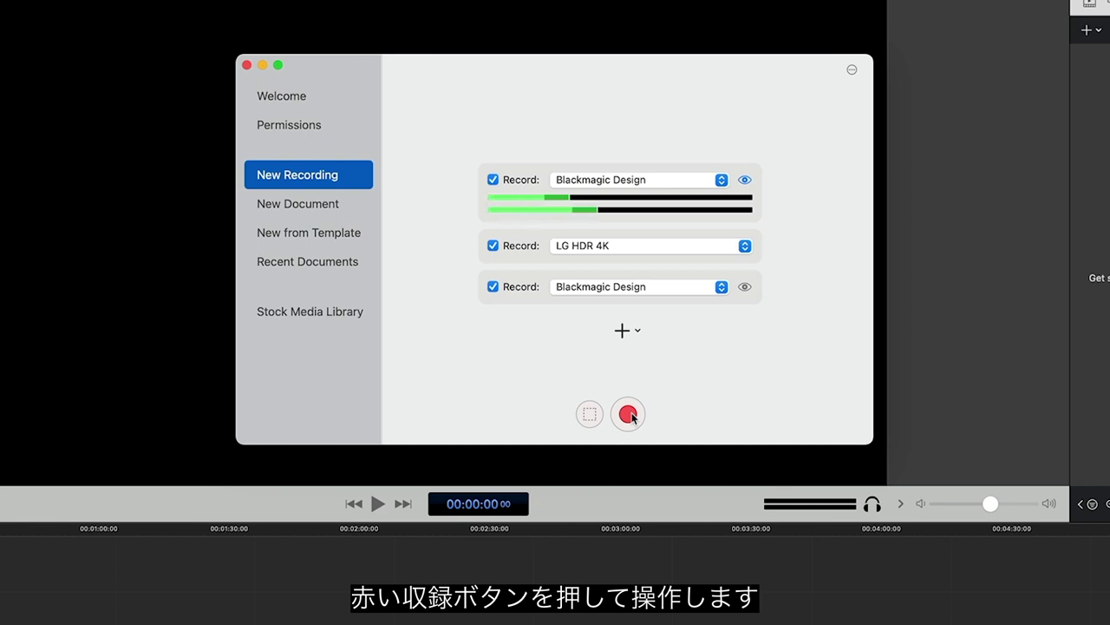
Record a 20-second take of the screen and Blackmagic Design camera, stopping with Command+Shift+2
{"action": "left_click", "coordinate": [629, 414]}
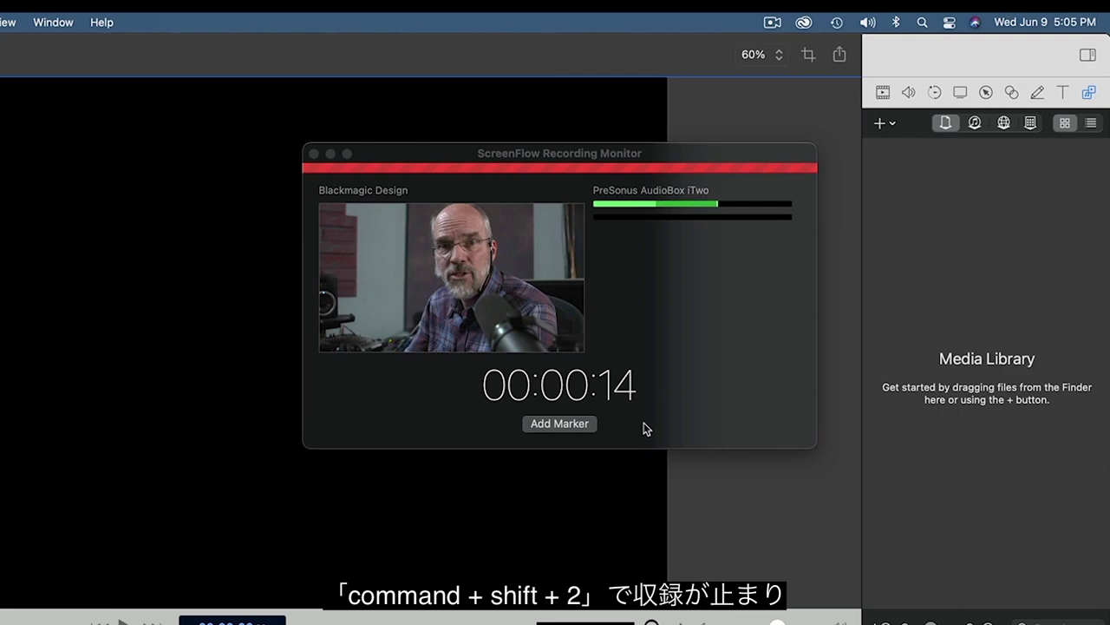
{"action": "key", "text": "super+shift+2"}
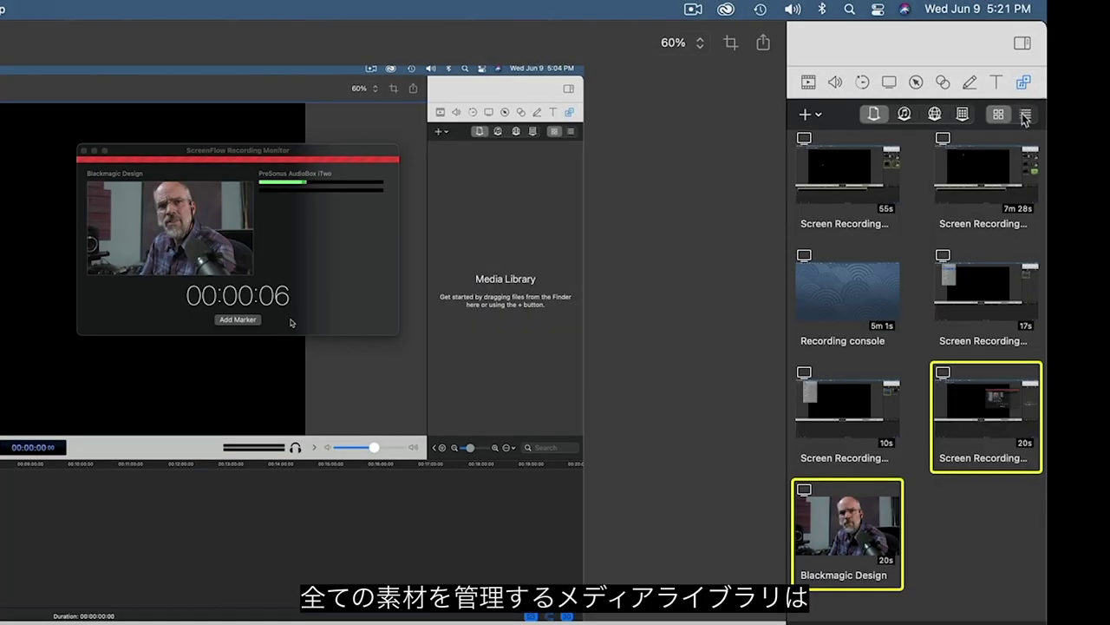
Switch the library panel to the empty Global Library after trying the list and thumbnail views
{"action": "scroll", "coordinate": [996, 220], "scroll_direction": "up", "scroll_amount": 3}
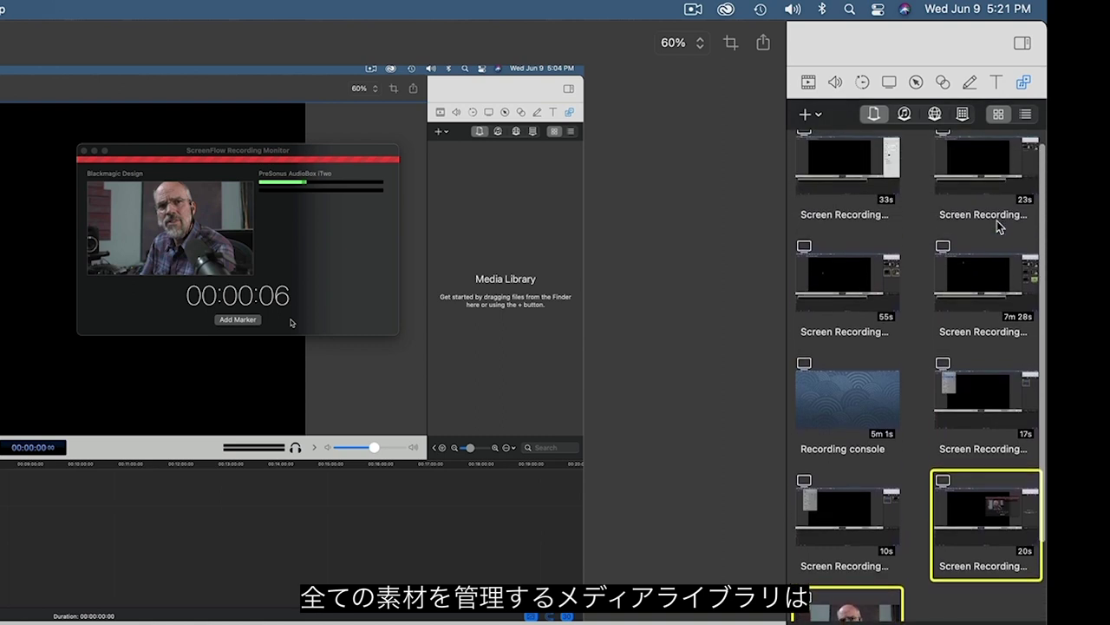
{"action": "scroll", "coordinate": [997, 226], "scroll_direction": "down", "scroll_amount": 3}
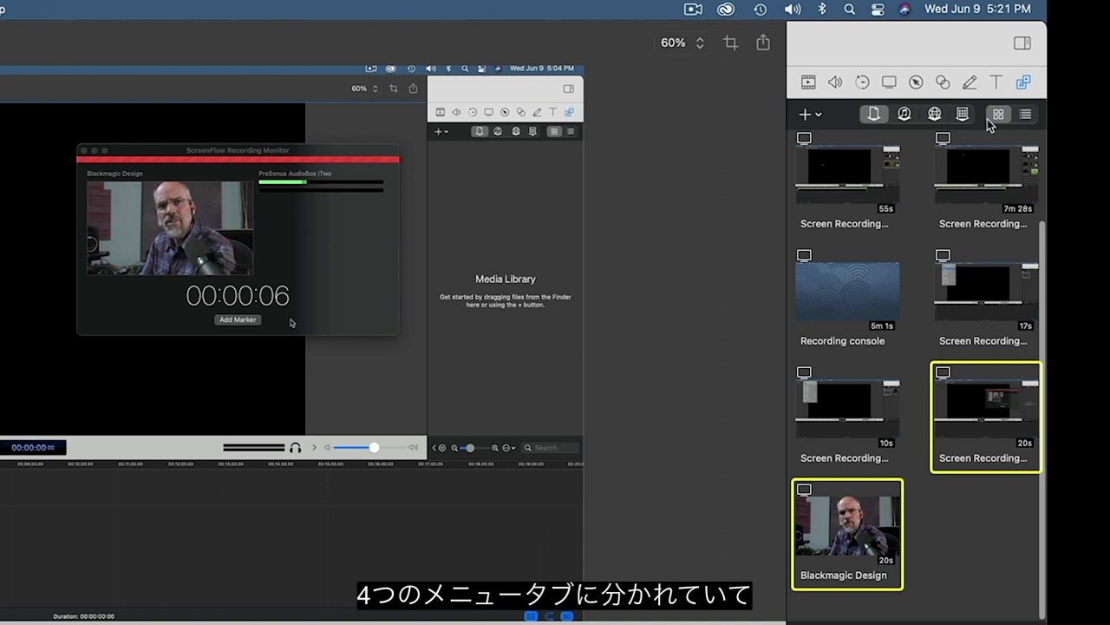
{"action": "left_click", "coordinate": [1026, 116]}
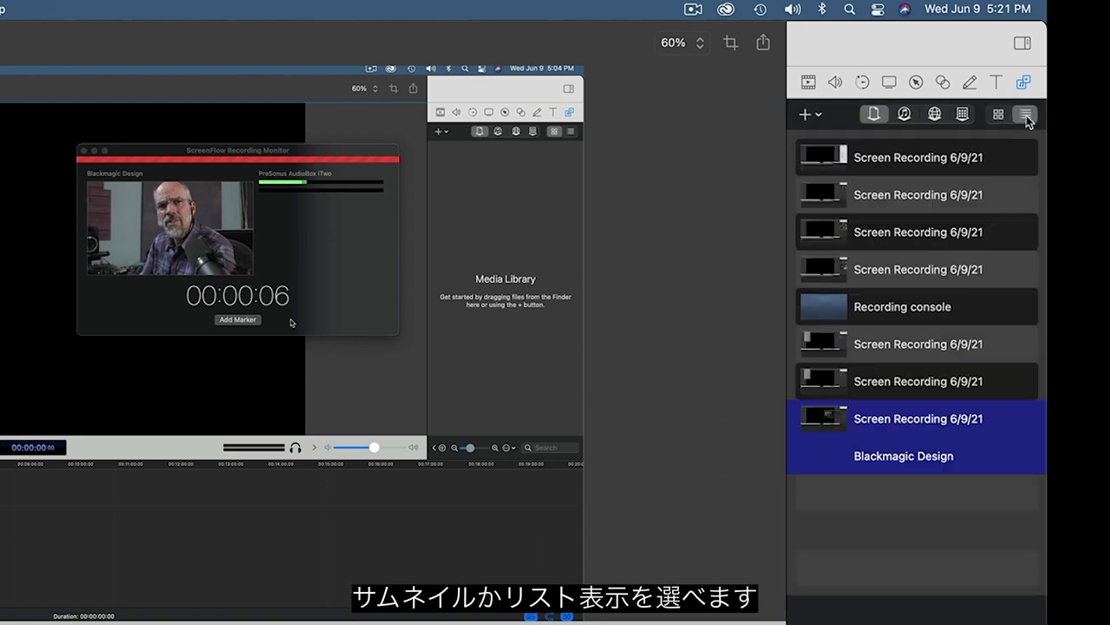
{"action": "left_click", "coordinate": [999, 115]}
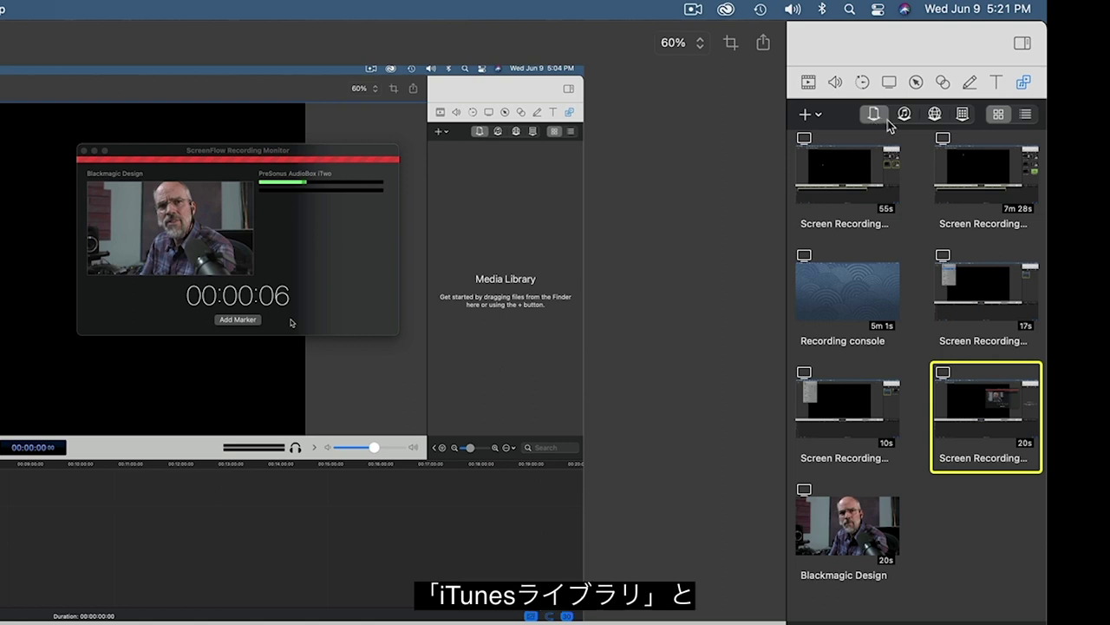
{"action": "left_click", "coordinate": [903, 116]}
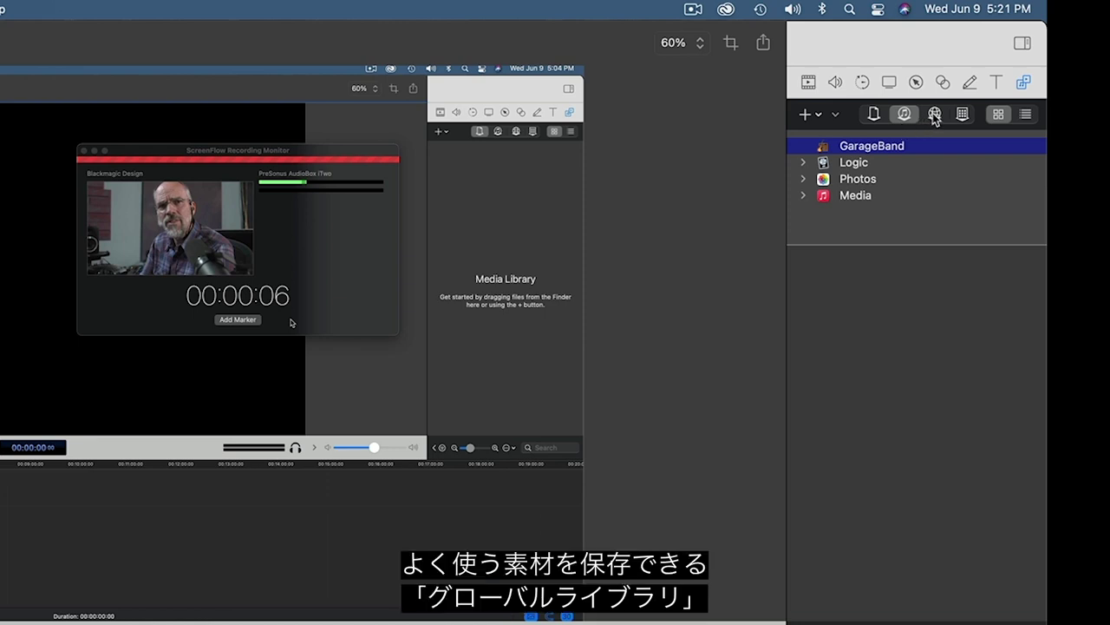
{"action": "left_click", "coordinate": [934, 115]}
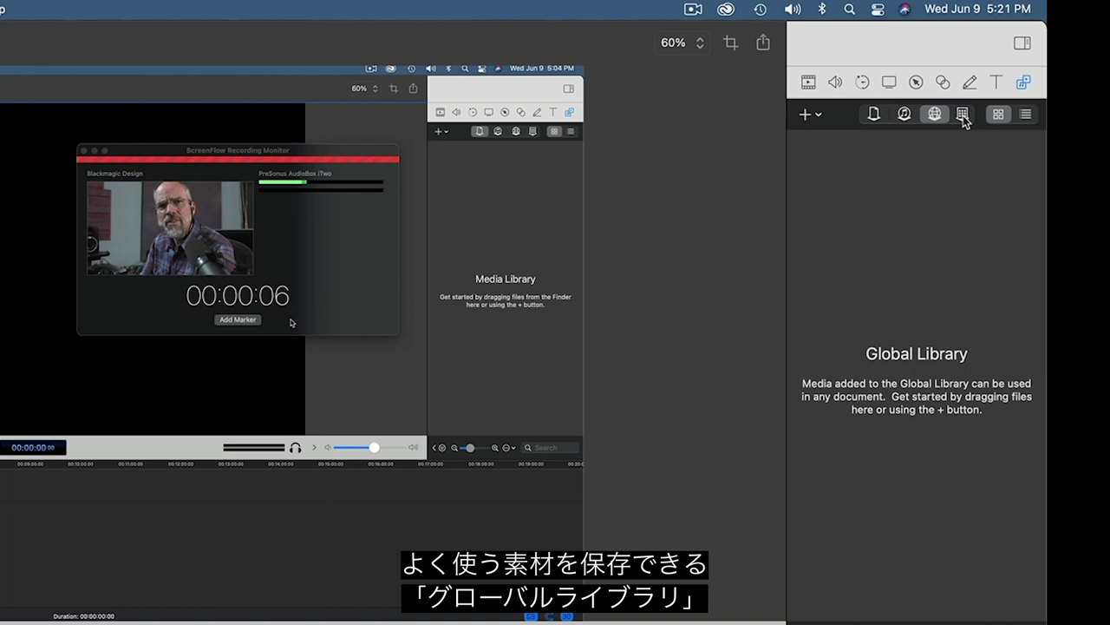
Place the 'Girl runs' stock clip at the end of the timeline after the screen recordings
{"action": "left_click", "coordinate": [963, 115]}
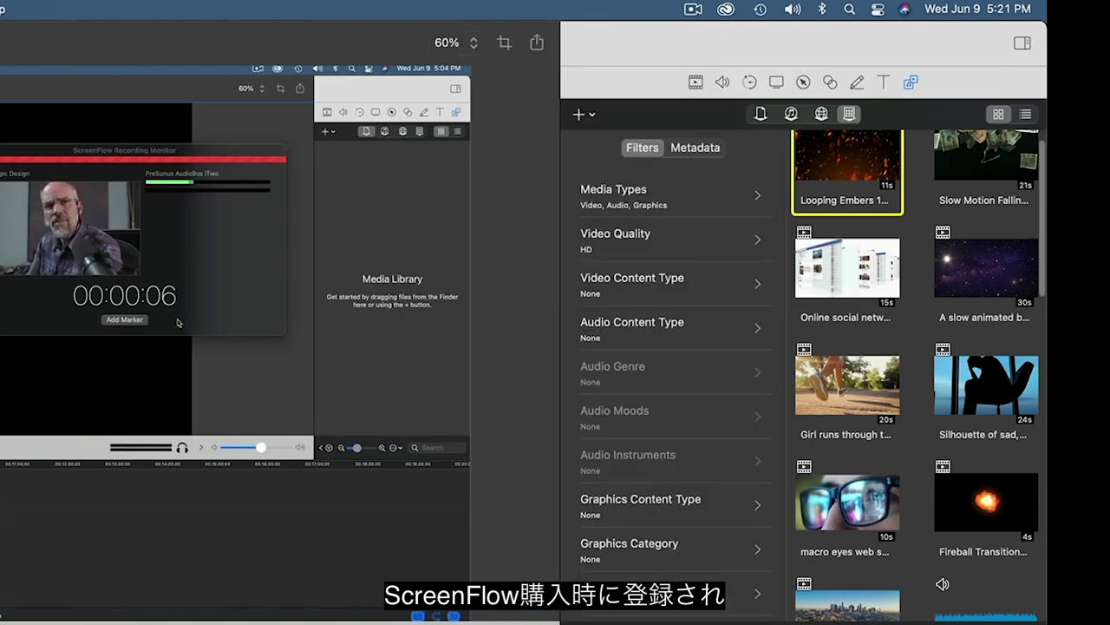
{"action": "left_click", "coordinate": [744, 201]}
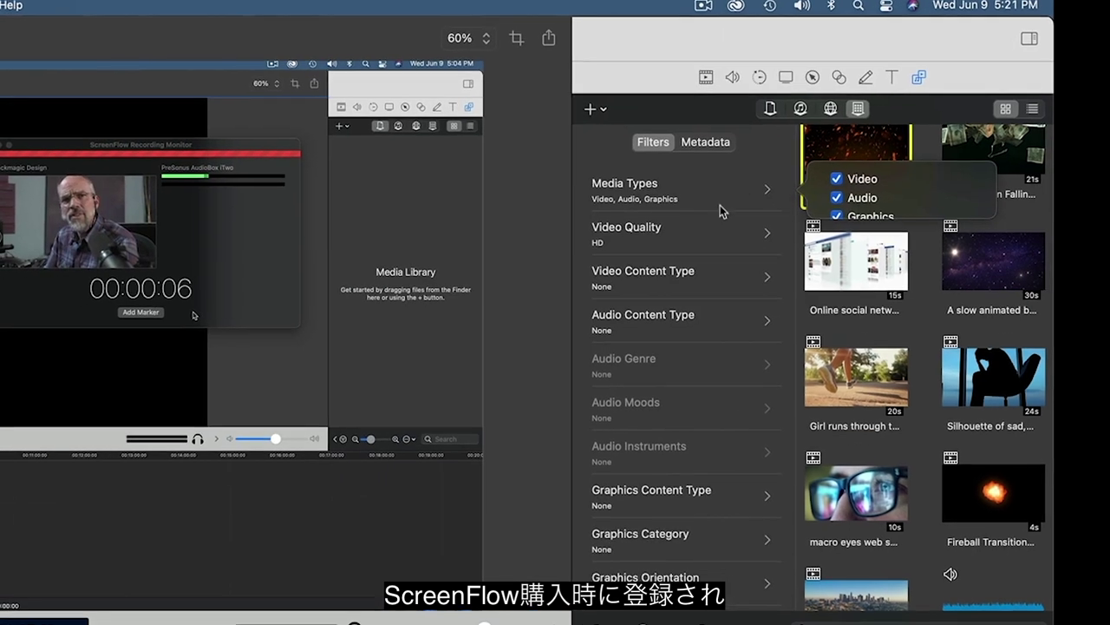
{"action": "left_click", "coordinate": [711, 238]}
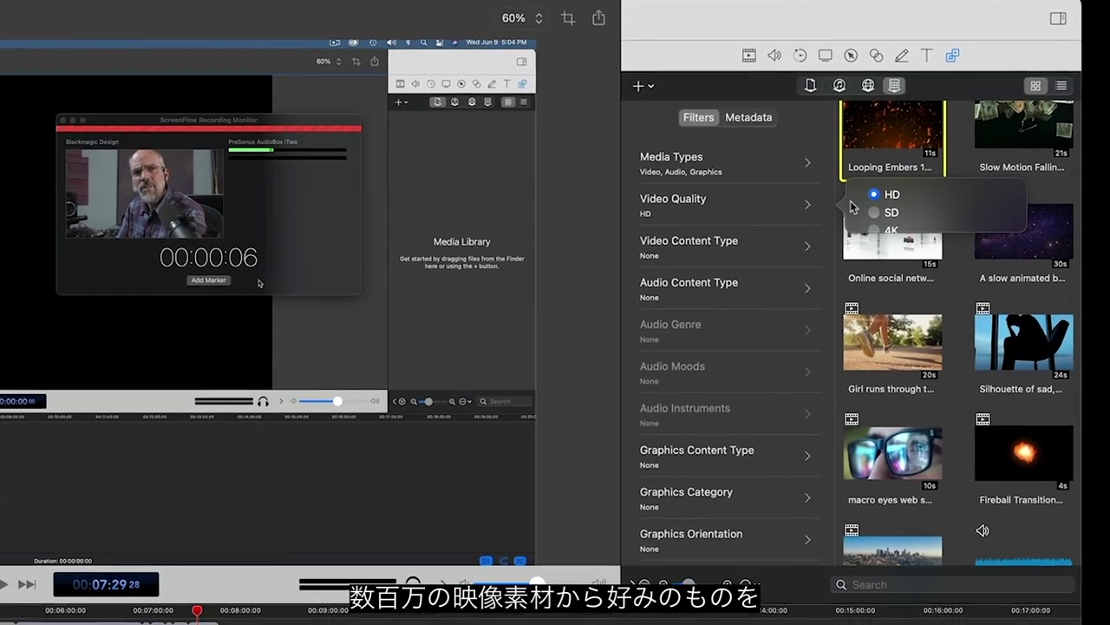
{"action": "left_click_drag", "start_coordinate": [937, 323], "coordinate": [285, 621]}
{"action": "left_click_drag", "start_coordinate": [353, 591], "coordinate": [354, 589]}
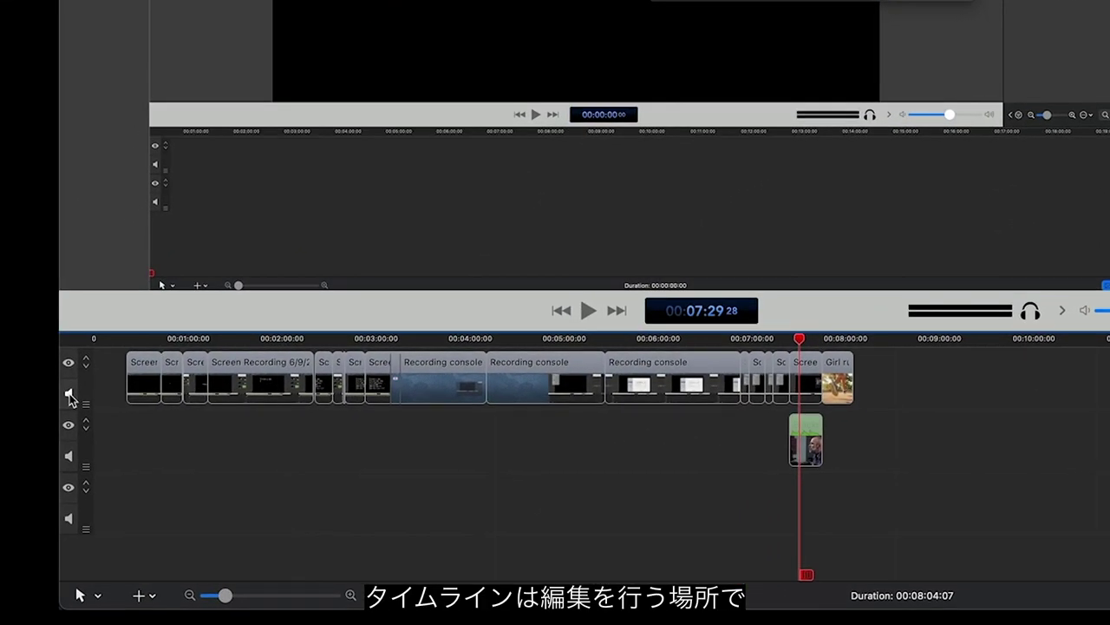
Mute track 2's talking-head audio, keep both tracks visible, and zoom the timeline in
{"action": "left_click", "coordinate": [69, 363]}
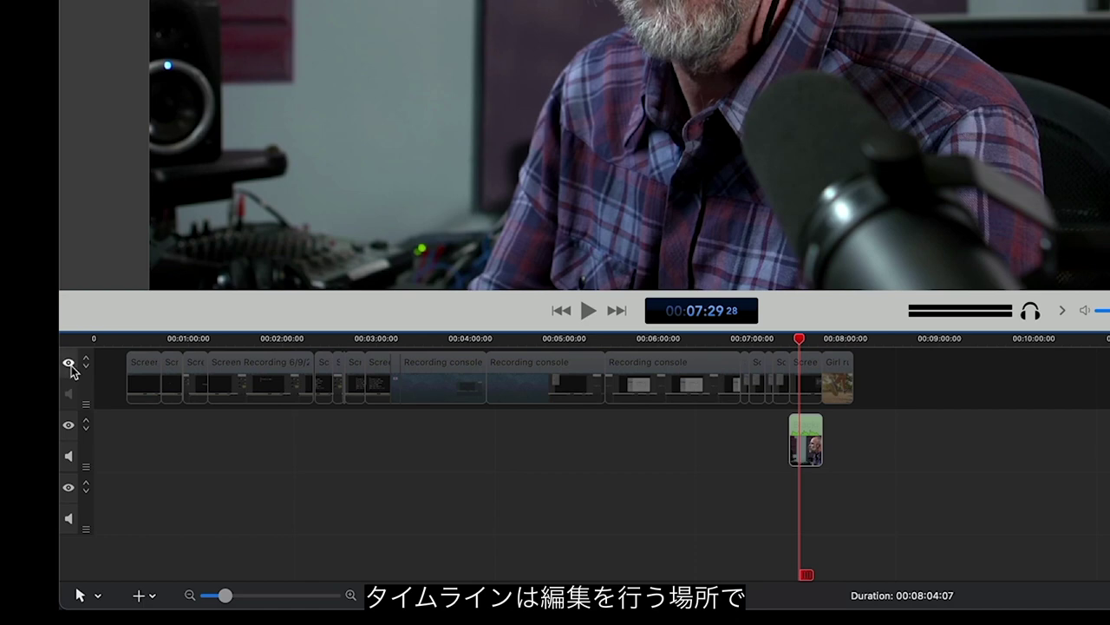
{"action": "left_click", "coordinate": [69, 363]}
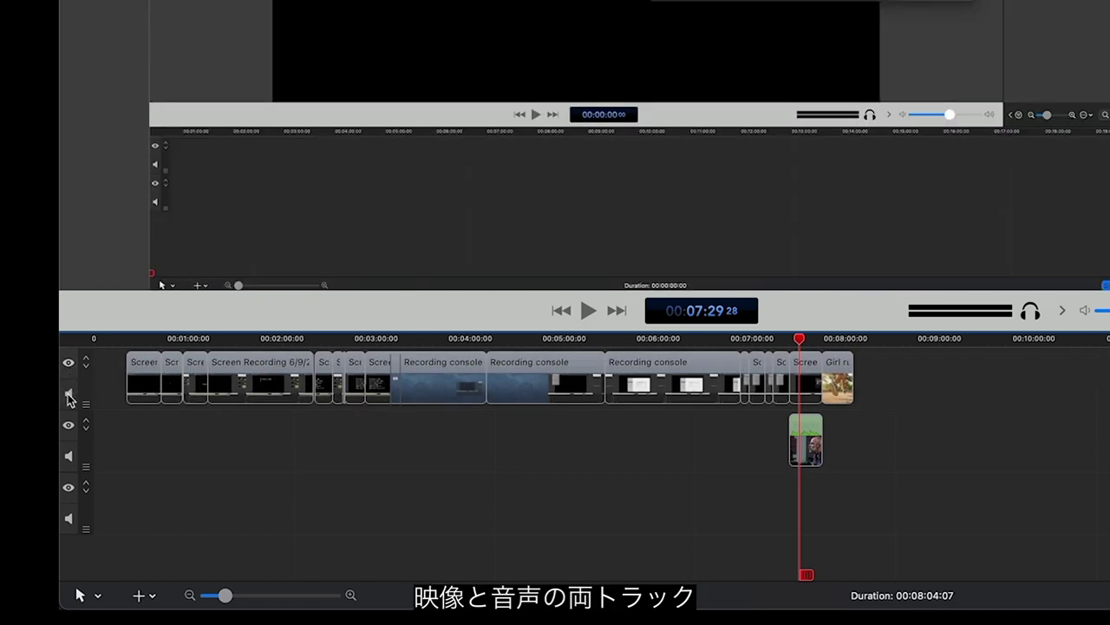
{"action": "left_click", "coordinate": [70, 457]}
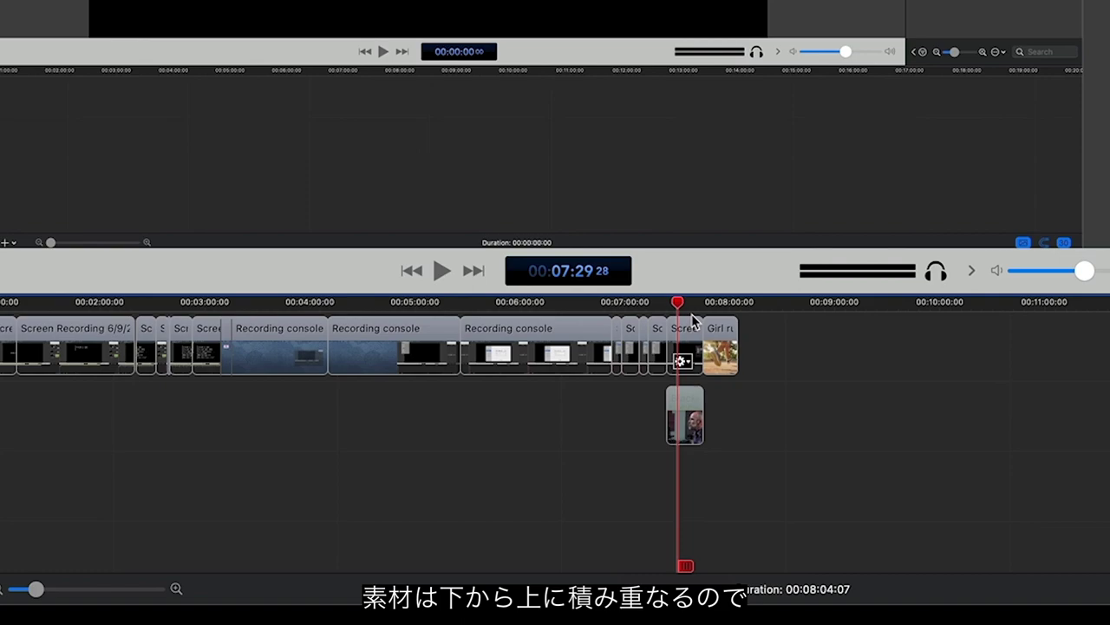
{"action": "key", "text": "super+equal"}
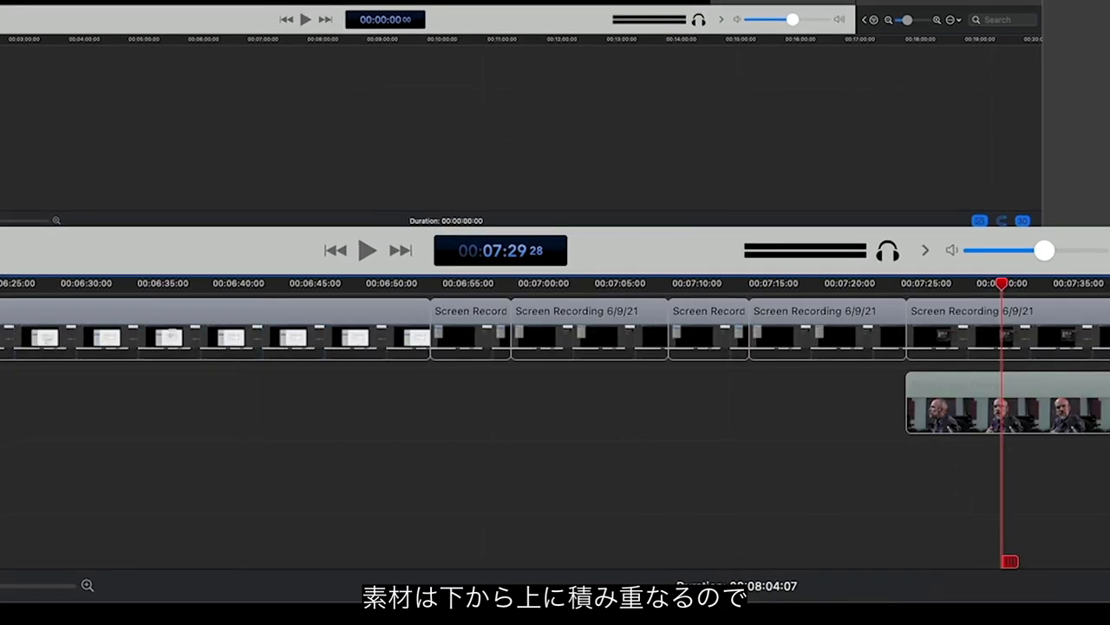
Extend the last screen recording to about 20 seconds, trim the running-girl clip, and split it at 7:55:18
{"action": "left_click_drag", "start_coordinate": [1106, 355], "coordinate": [981, 355]}
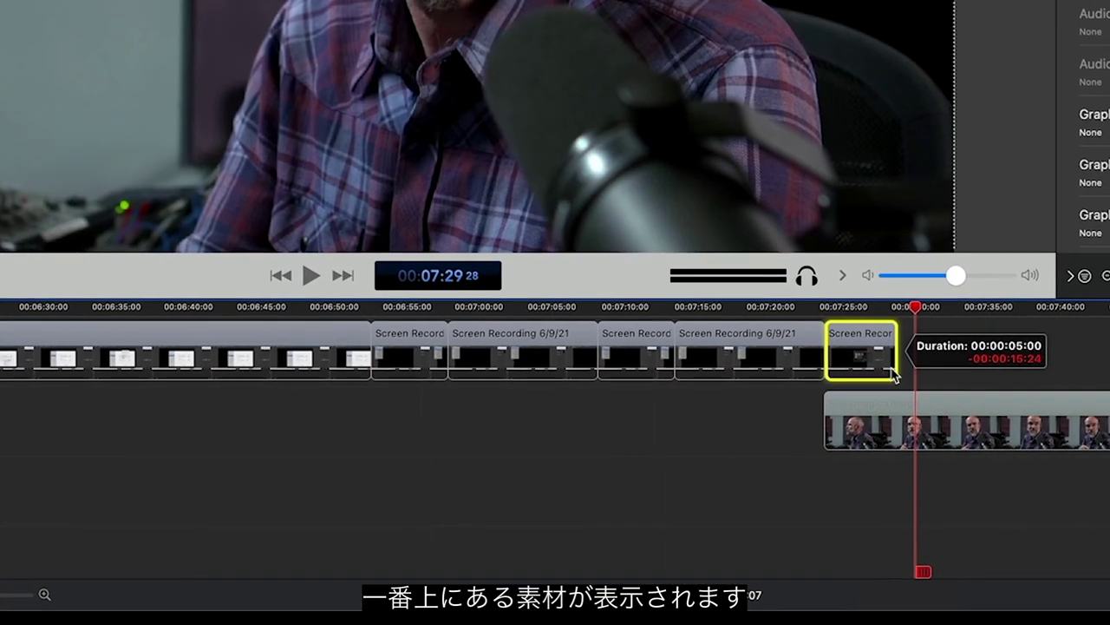
{"action": "left_click_drag", "start_coordinate": [893, 375], "coordinate": [1109, 368]}
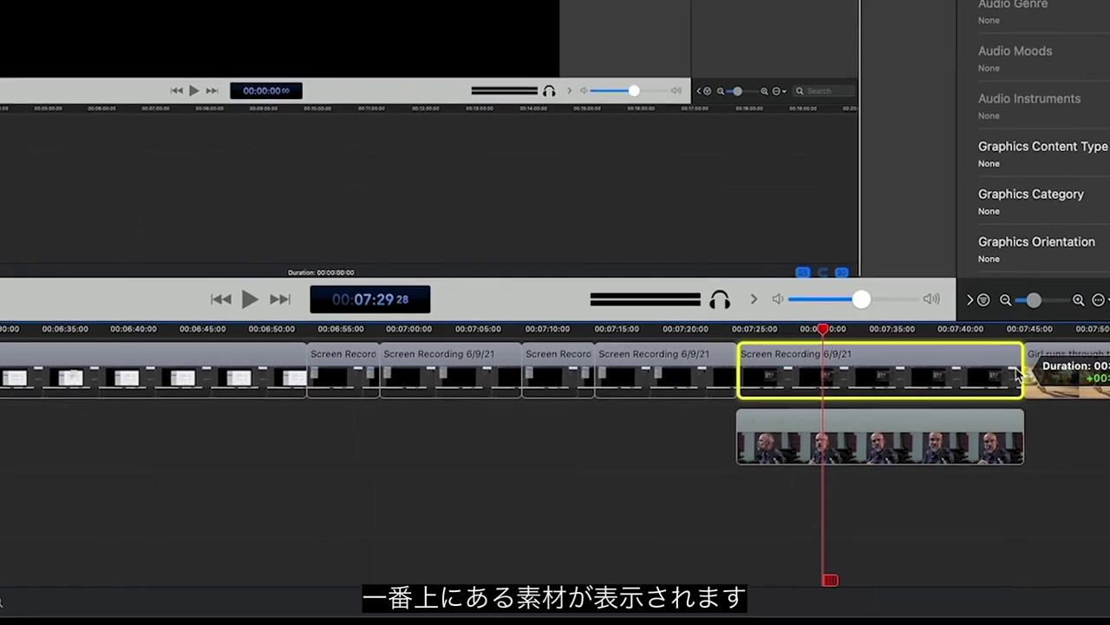
{"action": "left_click_drag", "start_coordinate": [1016, 338], "coordinate": [1089, 347]}
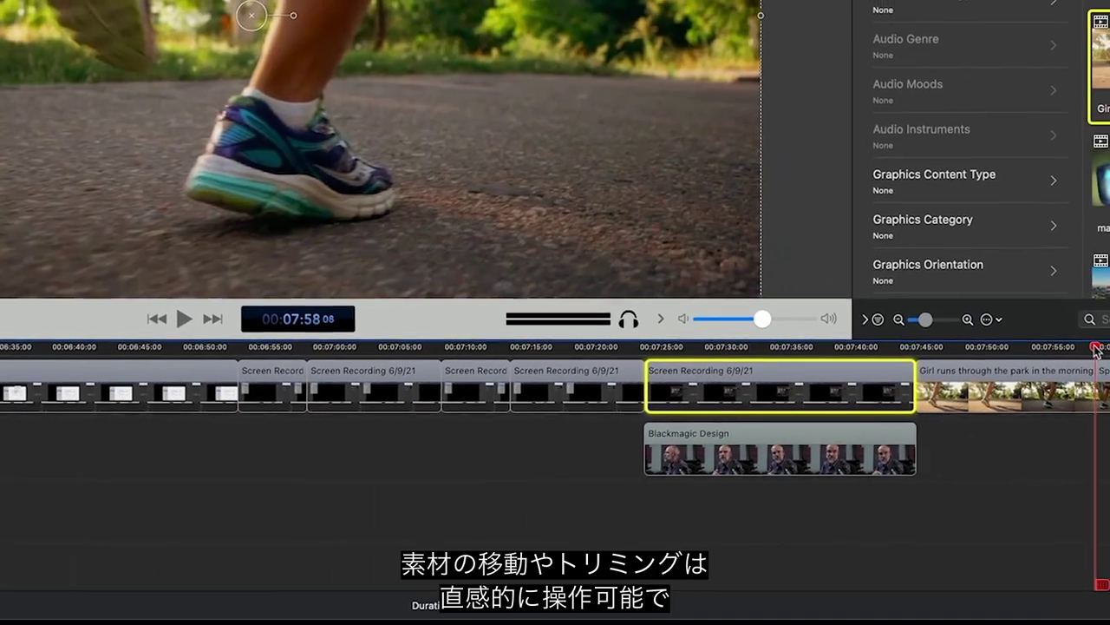
{"action": "left_click_drag", "start_coordinate": [1097, 350], "coordinate": [942, 375]}
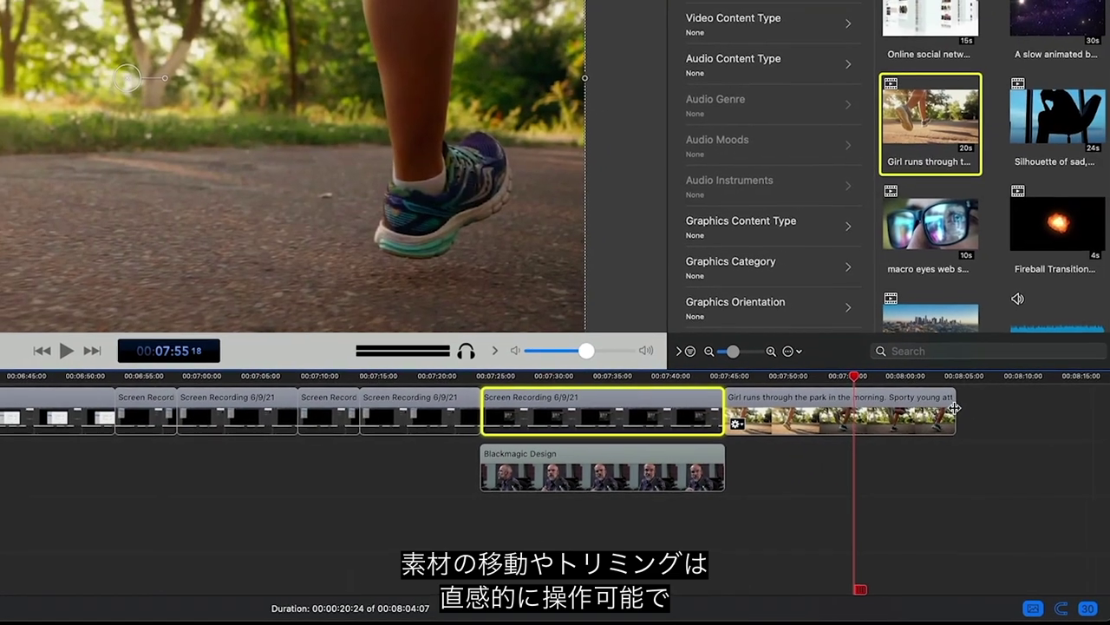
{"action": "left_click", "coordinate": [1047, 406]}
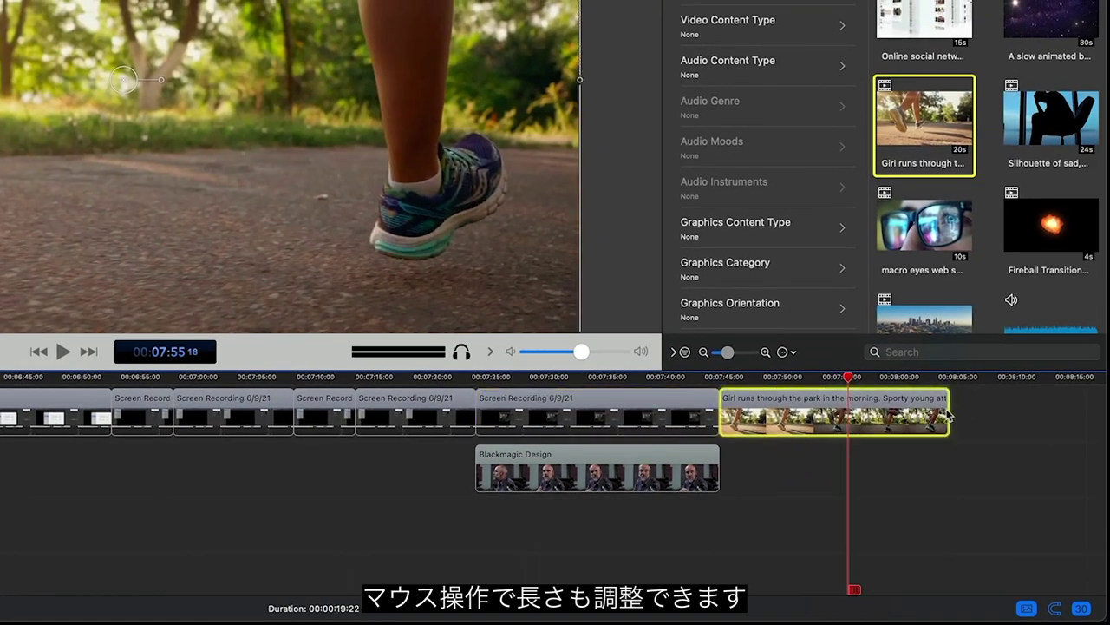
{"action": "mouse_move", "coordinate": [948, 415]}
{"action": "left_mouse_down"}
{"action": "mouse_move", "coordinate": [843, 417]}
{"action": "mouse_move", "coordinate": [968, 406]}
{"action": "left_mouse_up"}
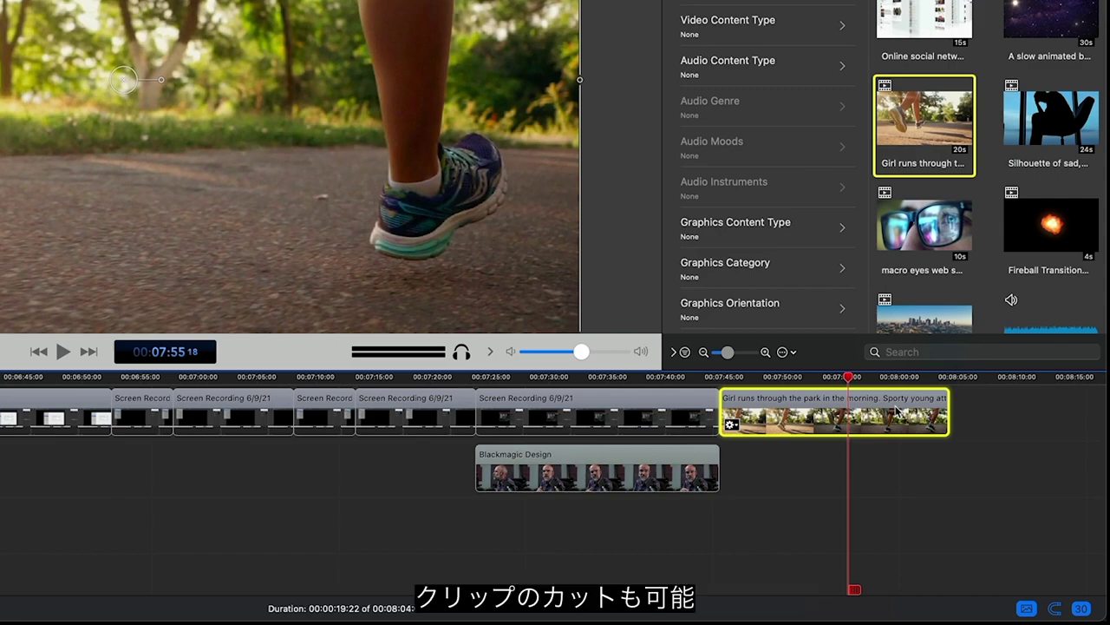
{"action": "key", "text": "super+b"}
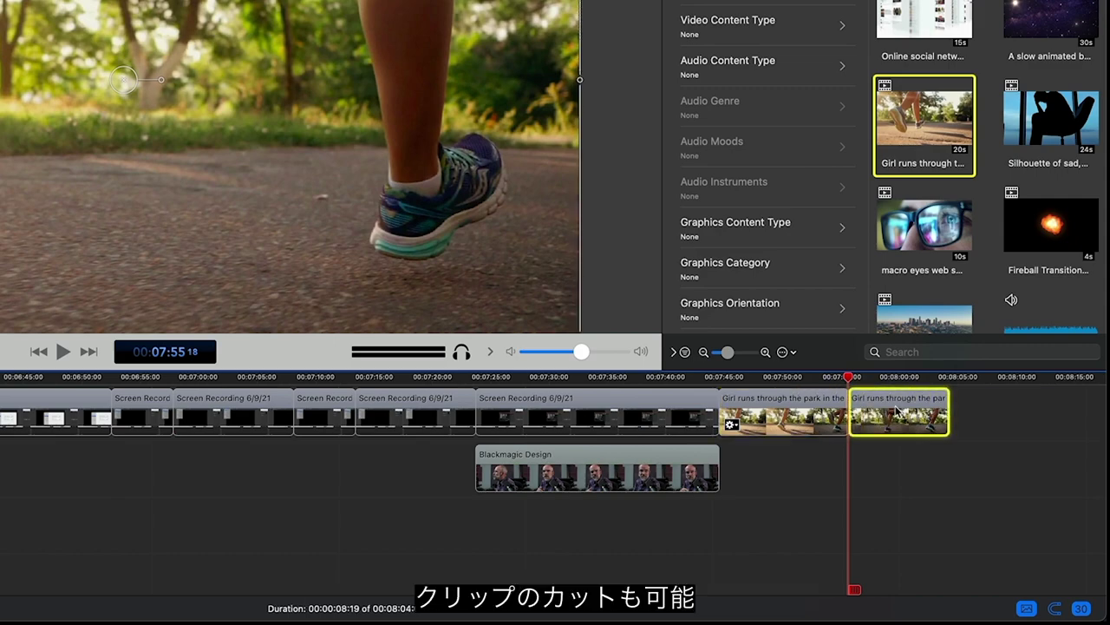
Delete the split-off second half and group the last screen recording with the talking-head clip
{"action": "key", "text": "Delete"}
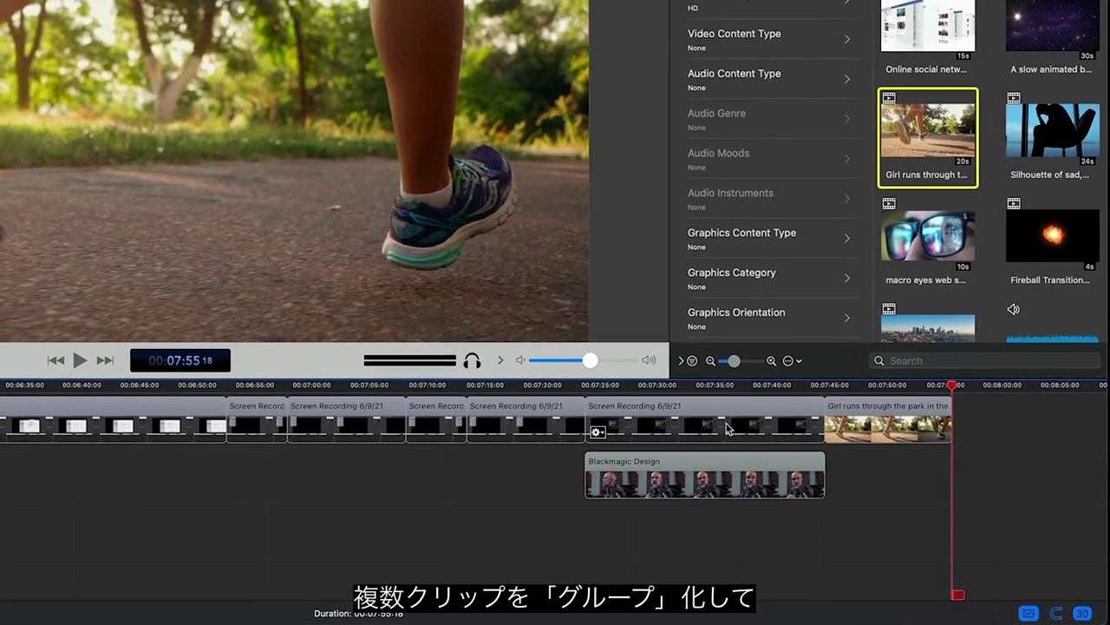
{"action": "left_click", "coordinate": [727, 427]}
{"action": "left_click", "coordinate": [723, 466], "text": "super"}
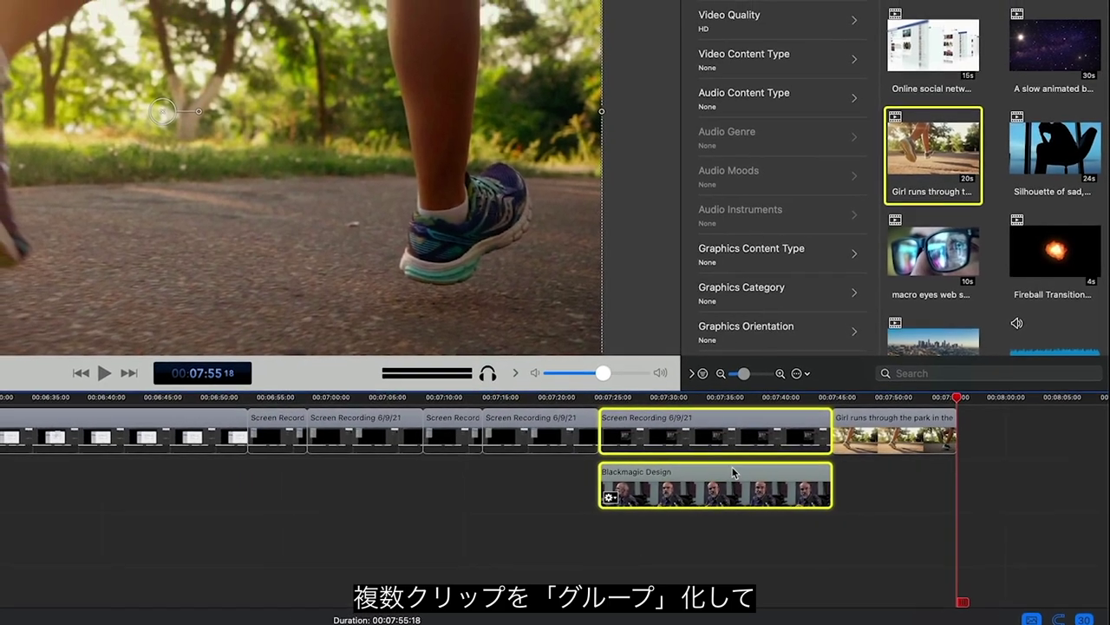
{"action": "right_click", "coordinate": [734, 468]}
{"action": "left_click", "coordinate": [734, 424]}
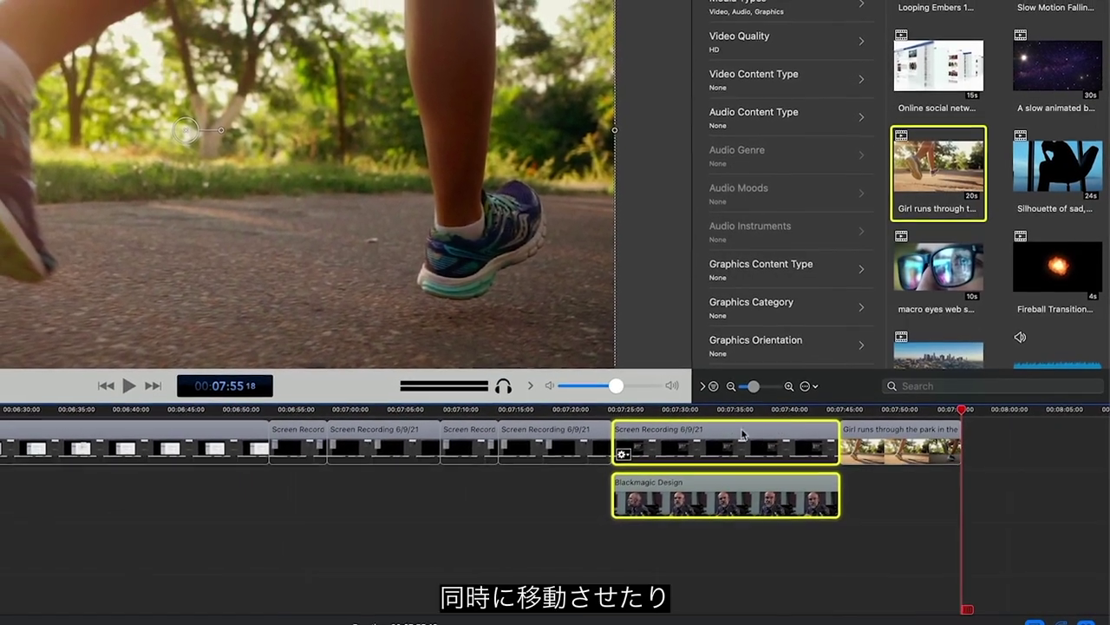
Nest the earlier screen recordings into one clip
{"action": "left_click_drag", "start_coordinate": [573, 482], "coordinate": [276, 455]}
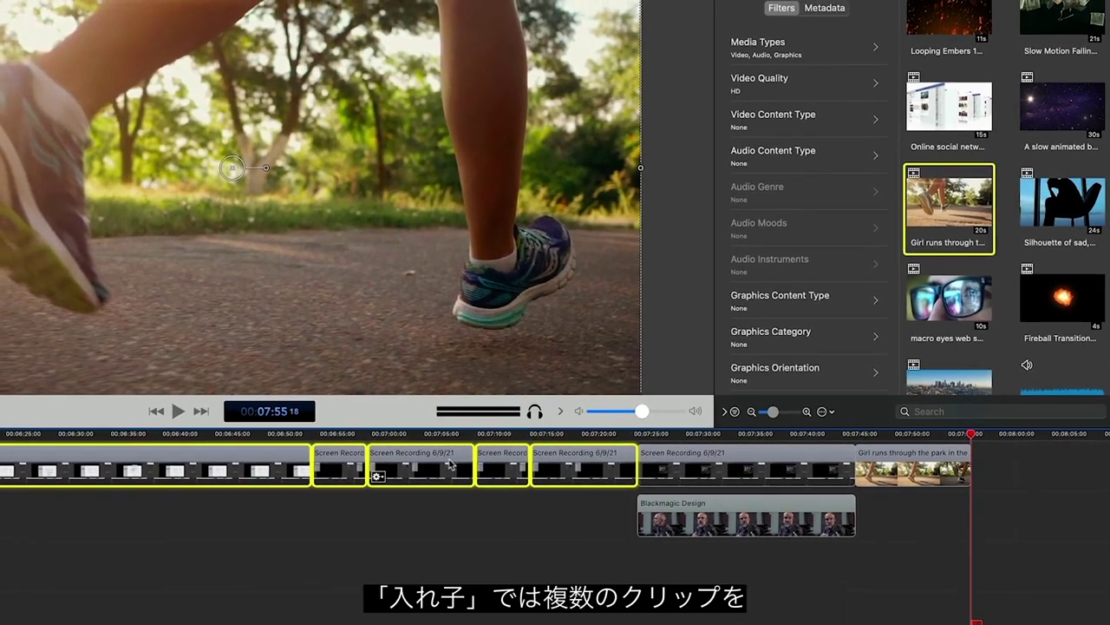
{"action": "right_click", "coordinate": [451, 466]}
{"action": "left_click", "coordinate": [477, 425]}
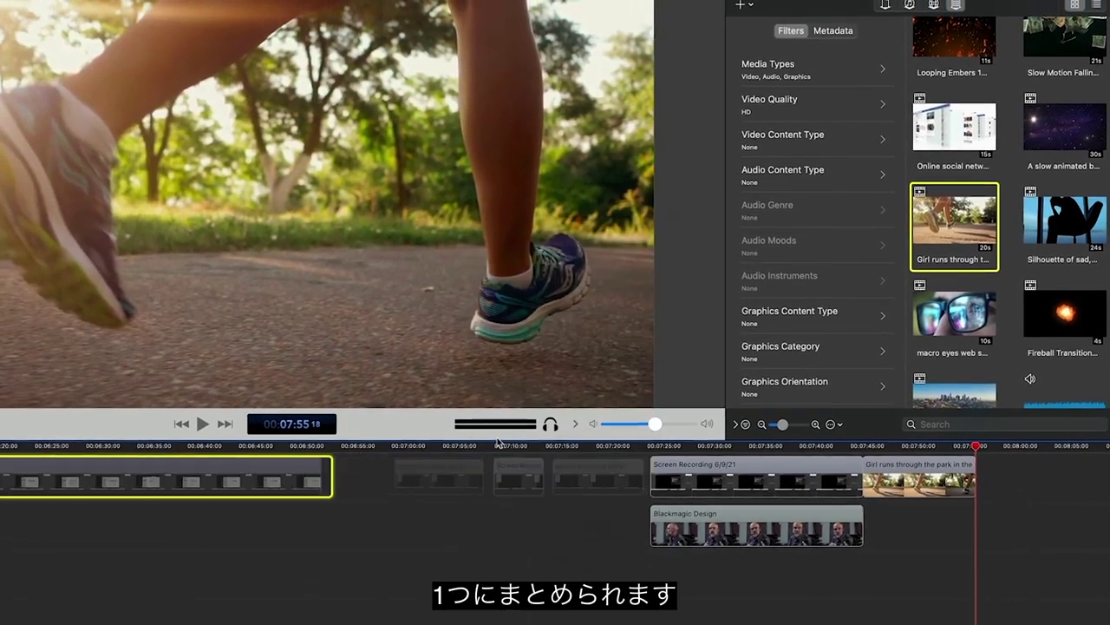
{"action": "left_click", "coordinate": [424, 215]}
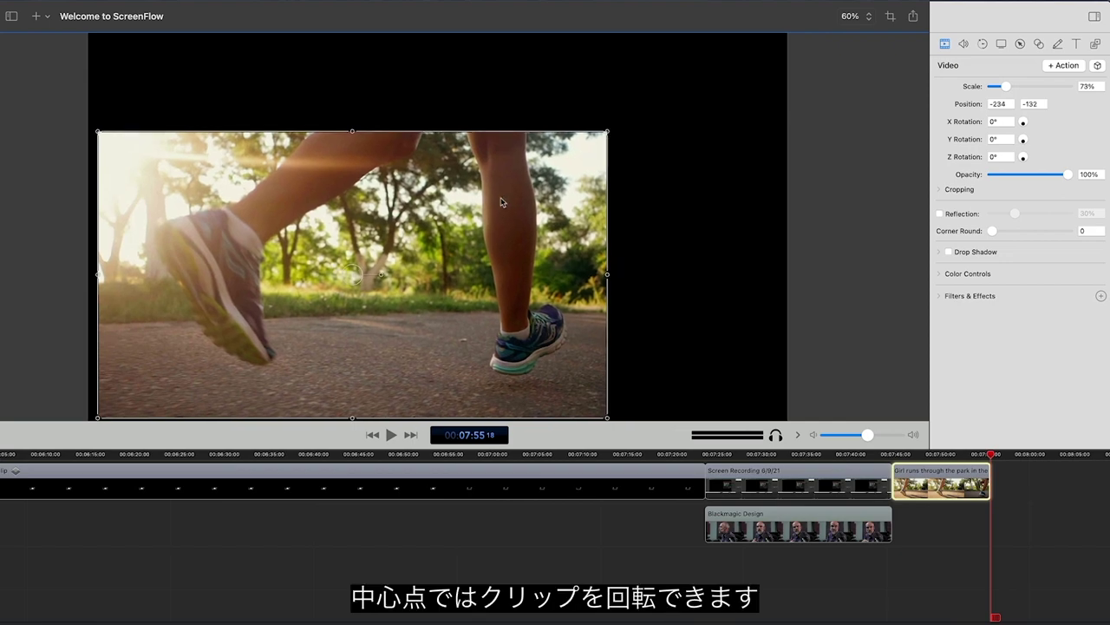
Give the running clip 400 corner rounding, 88% saturation and 119% brightness, with reflection left off
{"action": "left_click_drag", "start_coordinate": [379, 276], "coordinate": [401, 257]}
{"action": "key", "text": "cmd+z"}
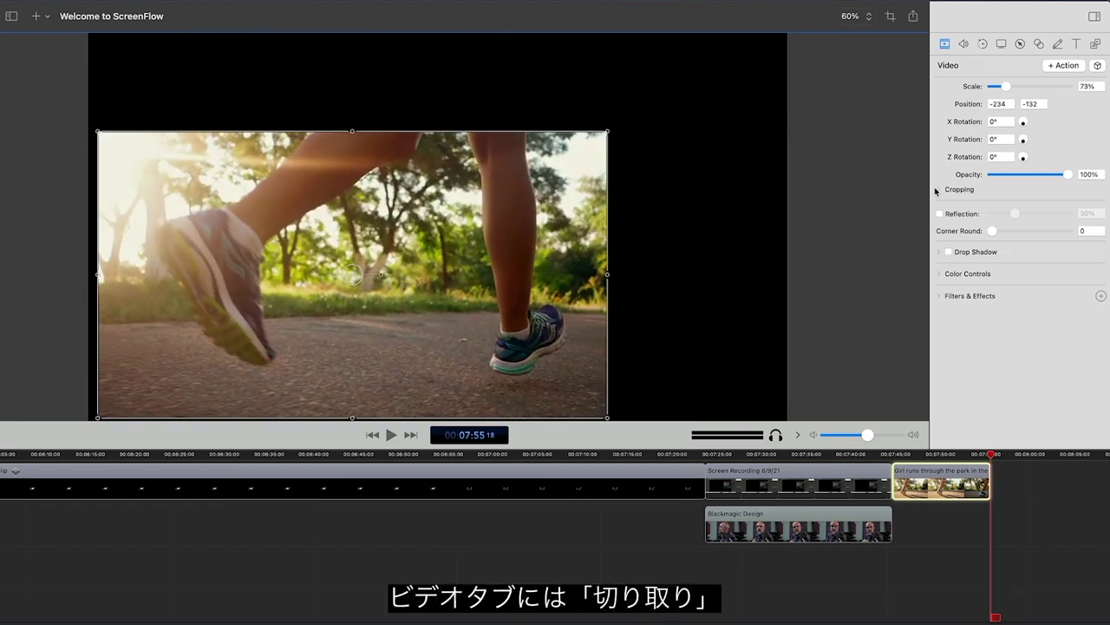
{"action": "left_click", "coordinate": [937, 189]}
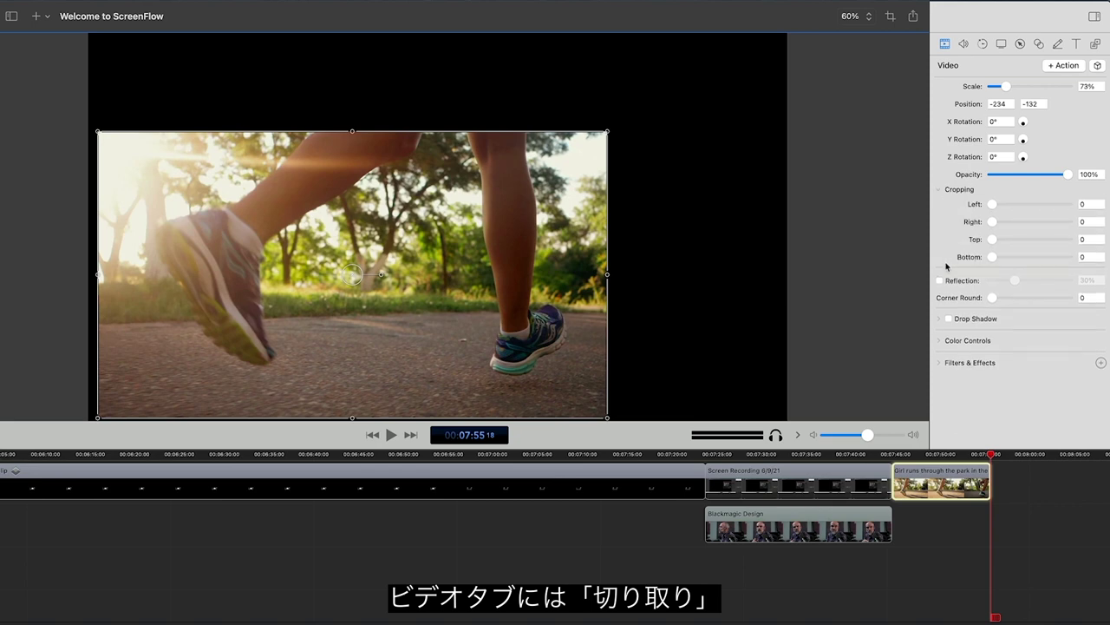
{"action": "left_click", "coordinate": [940, 280]}
{"action": "left_click_drag", "start_coordinate": [1015, 280], "coordinate": [1073, 295]}
{"action": "left_click", "coordinate": [939, 280]}
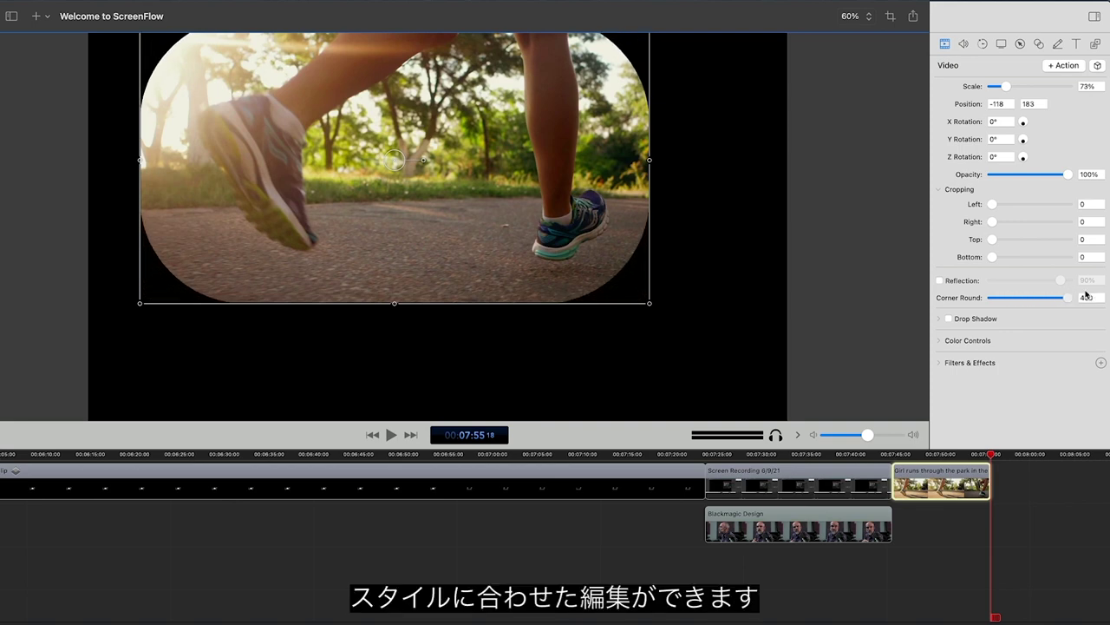
{"action": "left_click", "coordinate": [989, 338]}
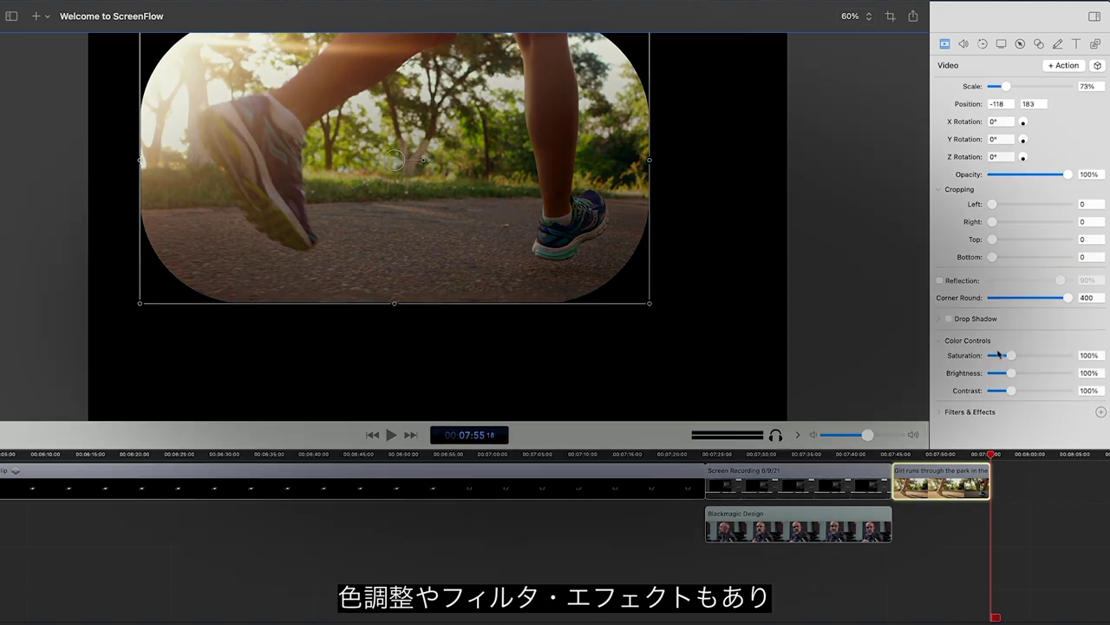
{"action": "mouse_move", "coordinate": [1011, 354]}
{"action": "left_mouse_down"}
{"action": "mouse_move", "coordinate": [1073, 356]}
{"action": "mouse_move", "coordinate": [1007, 364]}
{"action": "mouse_move", "coordinate": [1020, 375]}
{"action": "left_mouse_up"}
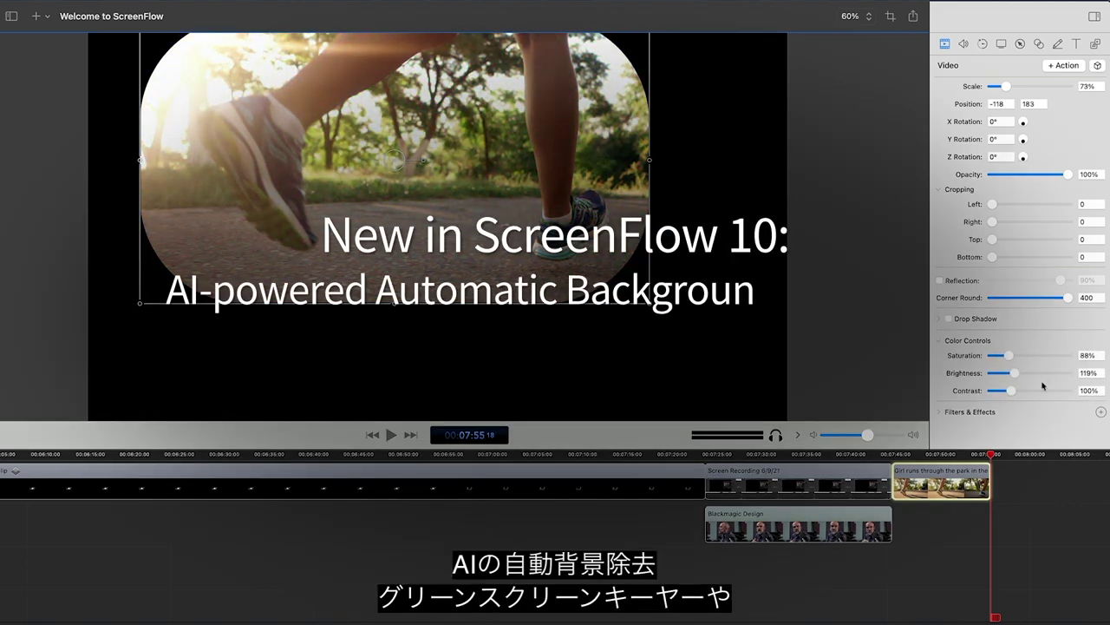
Apply the Vintage colour effect to the running clip
{"action": "left_click", "coordinate": [1101, 411]}
{"action": "left_click", "coordinate": [626, 197]}
{"action": "left_click", "coordinate": [762, 464]}
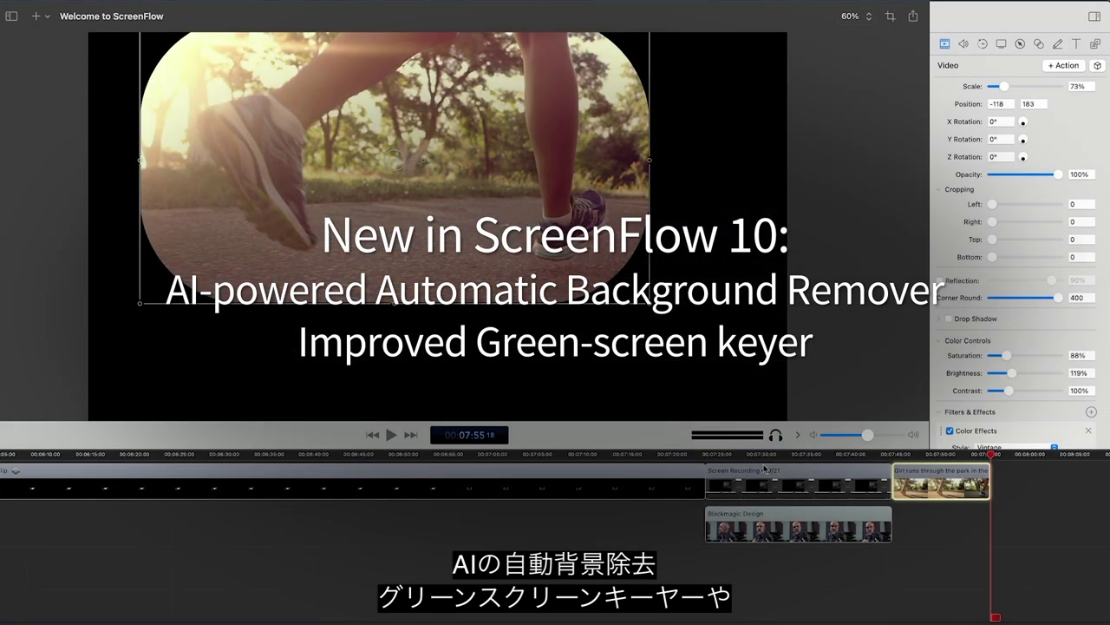
{"action": "scroll", "coordinate": [976, 395], "scroll_direction": "down", "scroll_amount": 2}
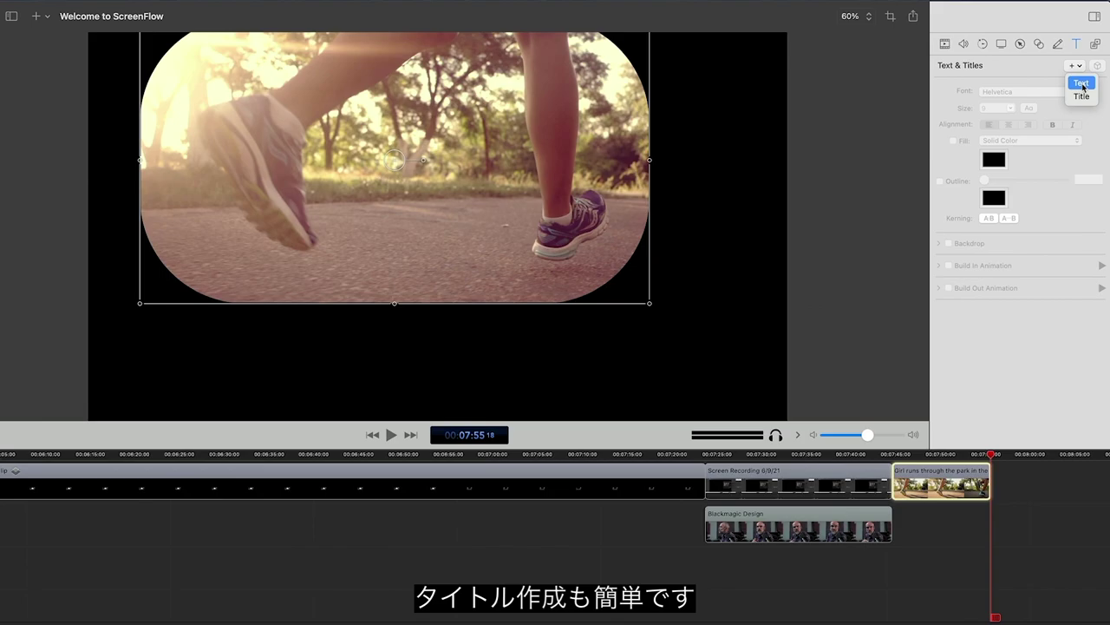
Add the title 'Here's a block of text for you to edit.' at size 144, centred in the frame
{"action": "left_click", "coordinate": [1081, 92]}
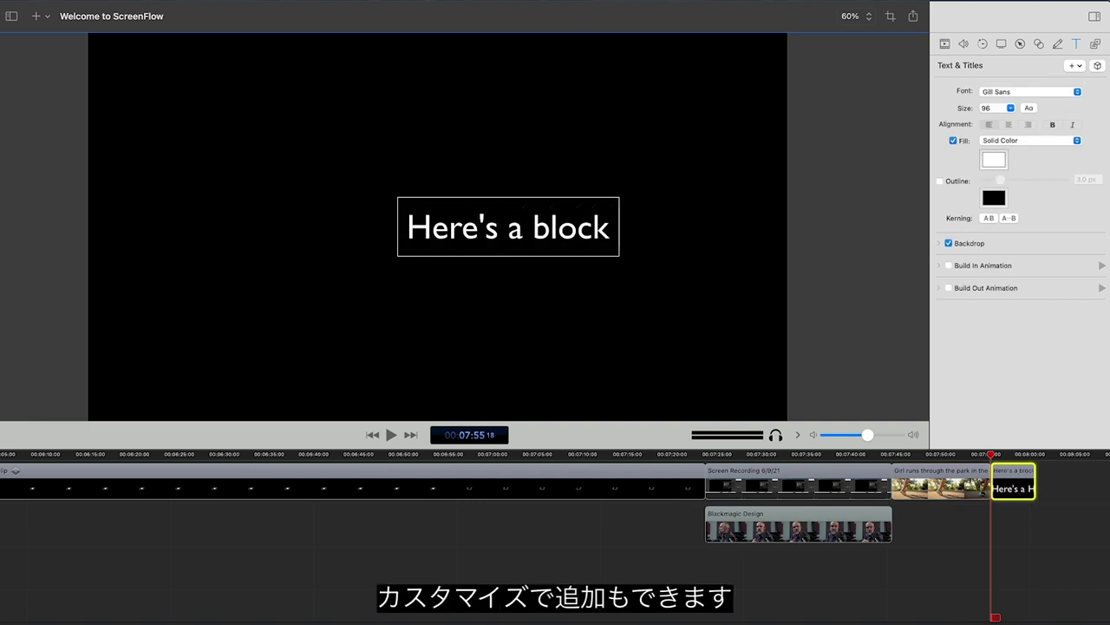
{"action": "type", "text": "of text for you to edit."}
{"action": "key", "text": "super+a"}
{"action": "key", "text": "super+bar"}
{"action": "key", "text": "super+plus"}
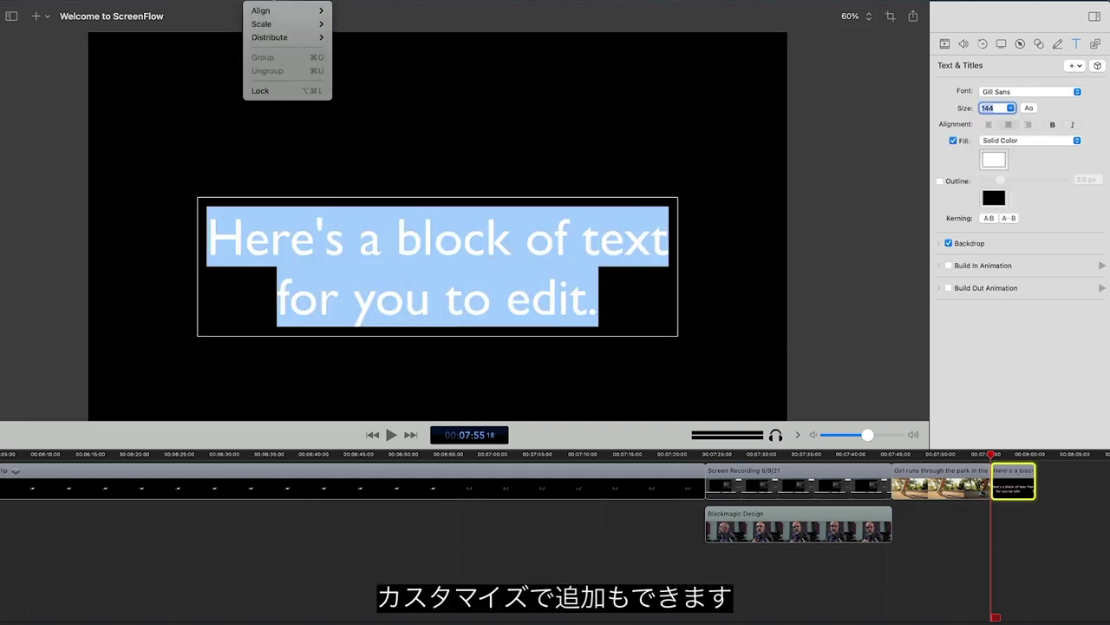
{"action": "left_click", "coordinate": [379, 35]}
{"action": "left_click", "coordinate": [379, 34]}
Draw a blue outline rectangle annotation around the title with border thickness 19
{"action": "left_click", "coordinate": [1057, 44]}
{"action": "left_click", "coordinate": [1021, 92]}
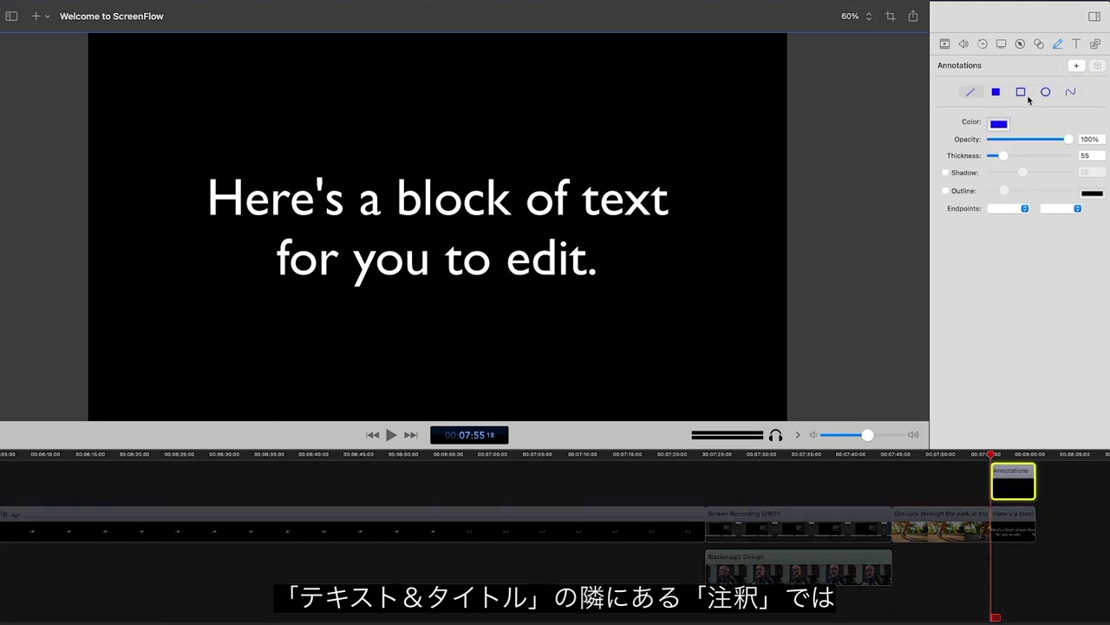
{"action": "mouse_move", "coordinate": [713, 151]}
{"action": "left_mouse_down"}
{"action": "mouse_move", "coordinate": [347, 358]}
{"action": "mouse_move", "coordinate": [156, 309]}
{"action": "left_mouse_up"}
{"action": "left_click_drag", "start_coordinate": [1002, 159], "coordinate": [995, 161]}
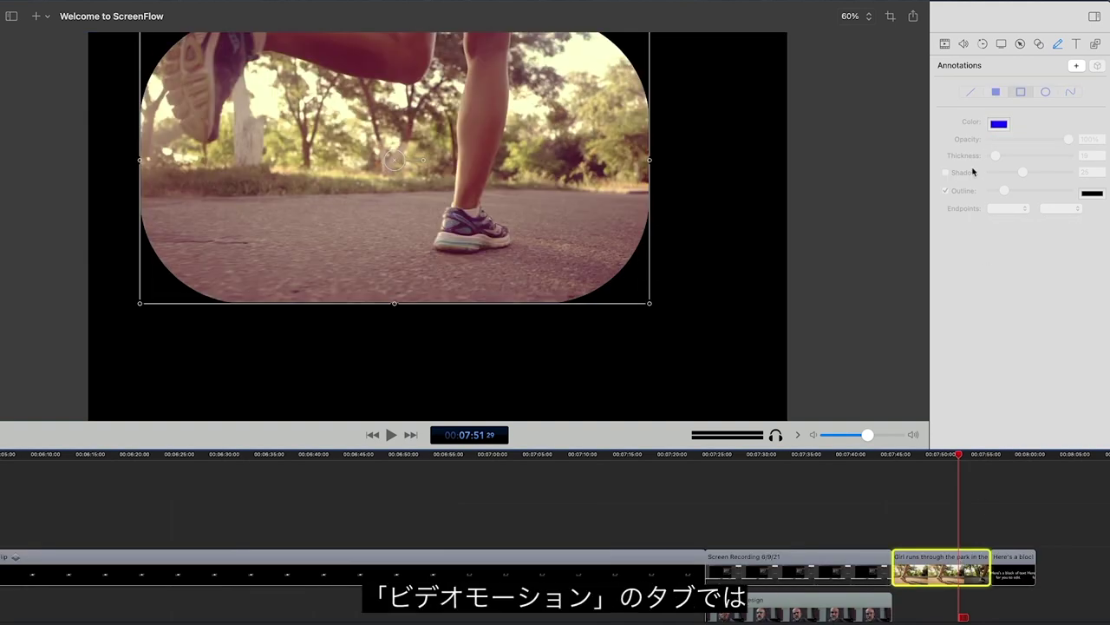
Add a motion action to the running-girl clip and stretch it to 4.7 seconds
{"action": "left_click", "coordinate": [983, 43]}
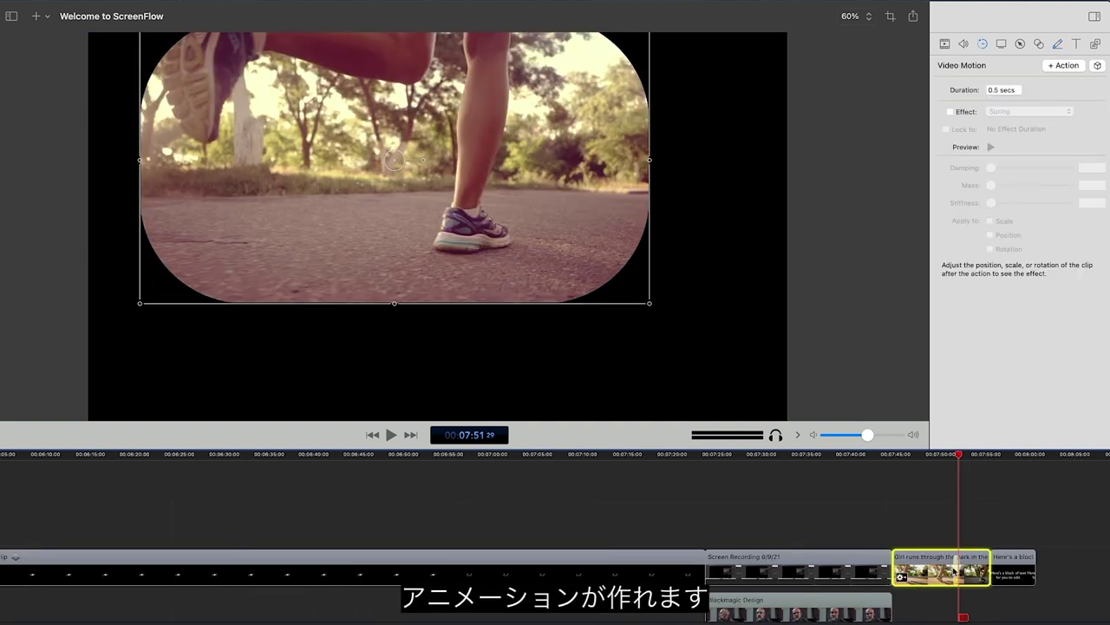
{"action": "left_click_drag", "start_coordinate": [953, 567], "coordinate": [923, 572]}
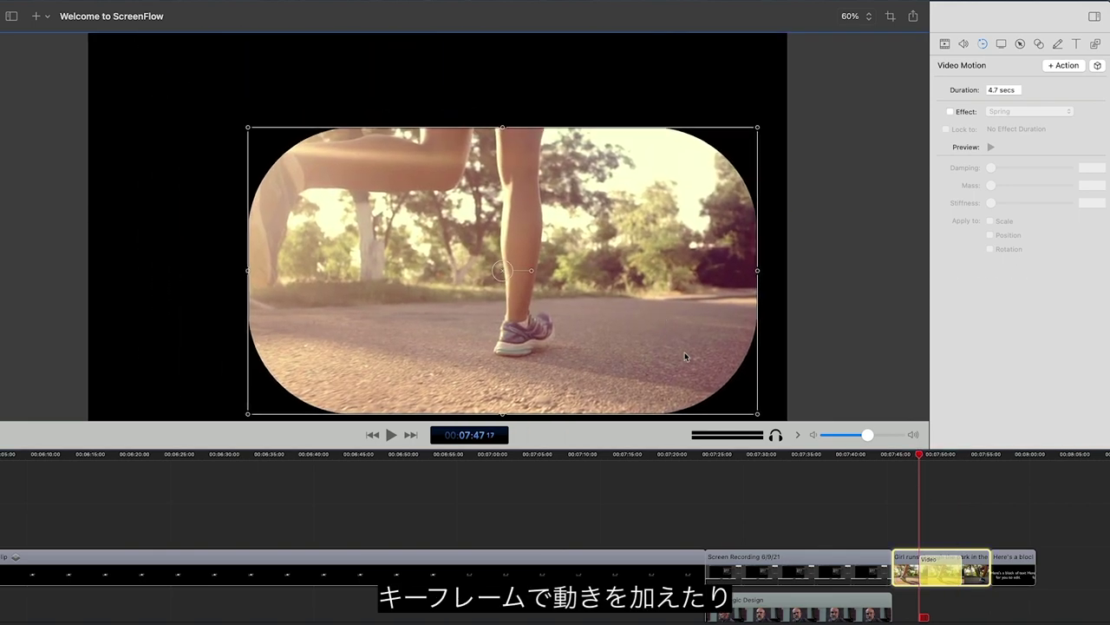
{"action": "left_click_drag", "start_coordinate": [932, 456], "coordinate": [961, 459]}
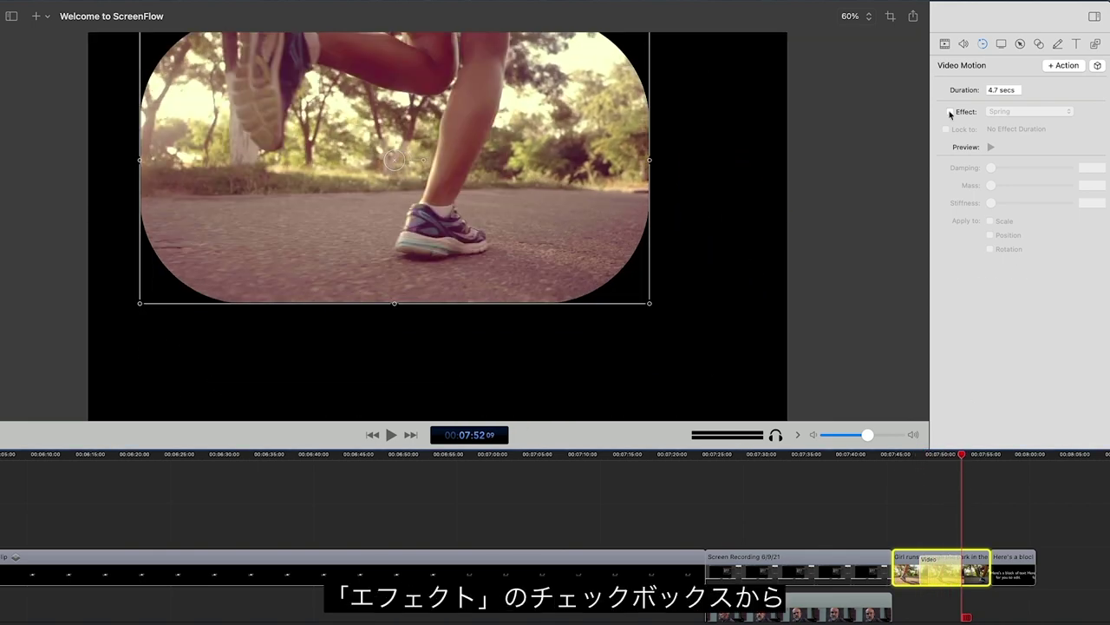
Enable the action's motion effect, comparing Gravity and Pulse, and settle on Spring
{"action": "left_click", "coordinate": [950, 112]}
{"action": "left_click", "coordinate": [1009, 112]}
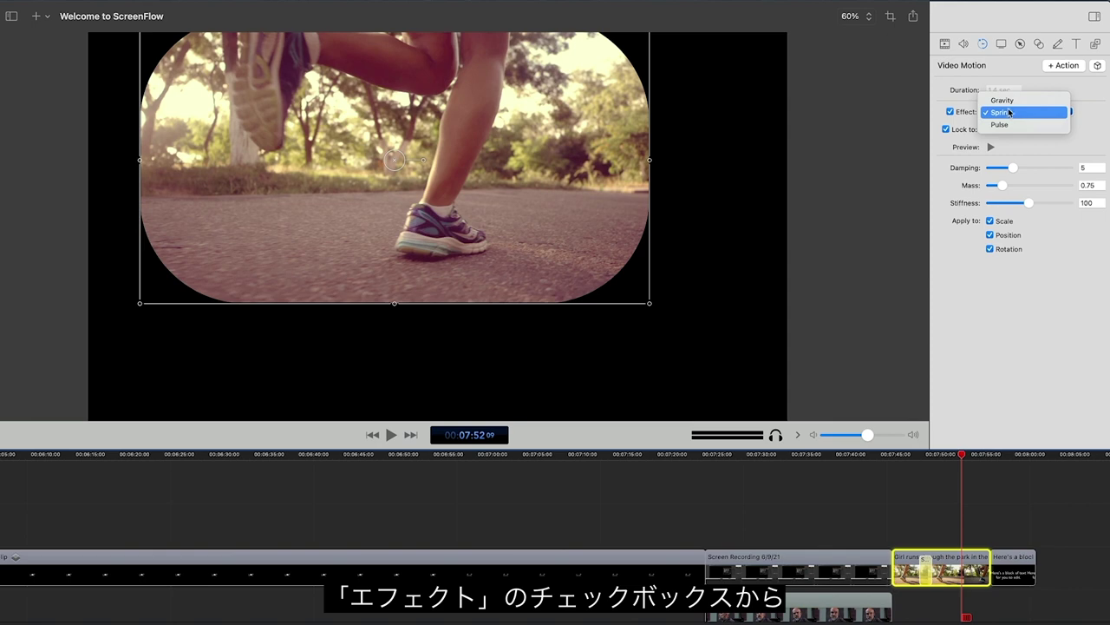
{"action": "left_click", "coordinate": [1015, 101]}
{"action": "left_click", "coordinate": [1012, 113]}
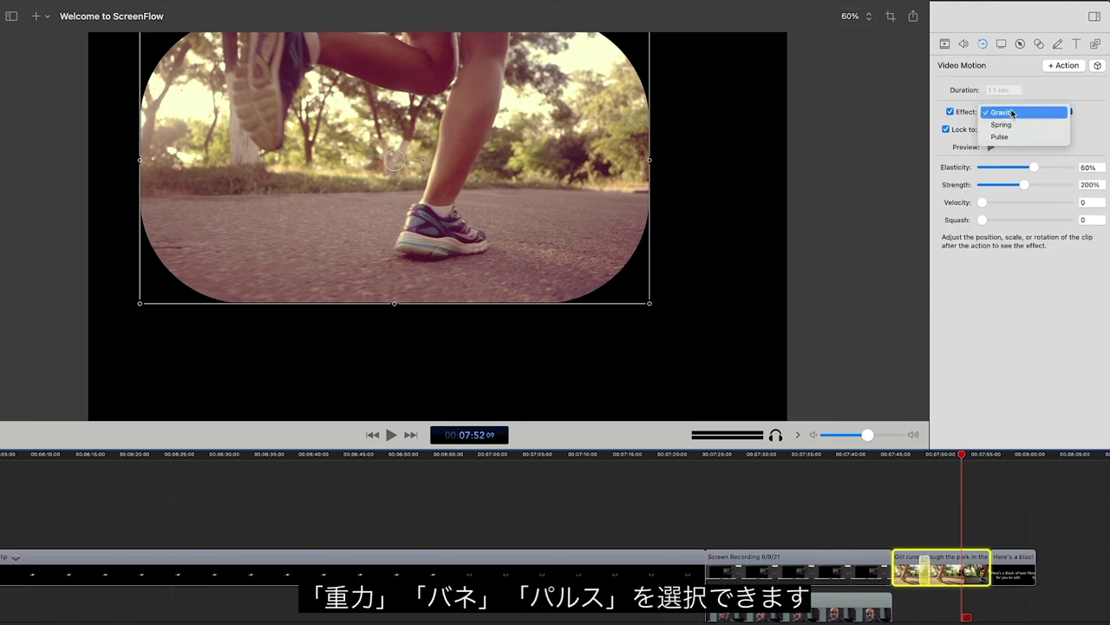
{"action": "left_click", "coordinate": [1012, 123]}
{"action": "left_click", "coordinate": [1013, 113]}
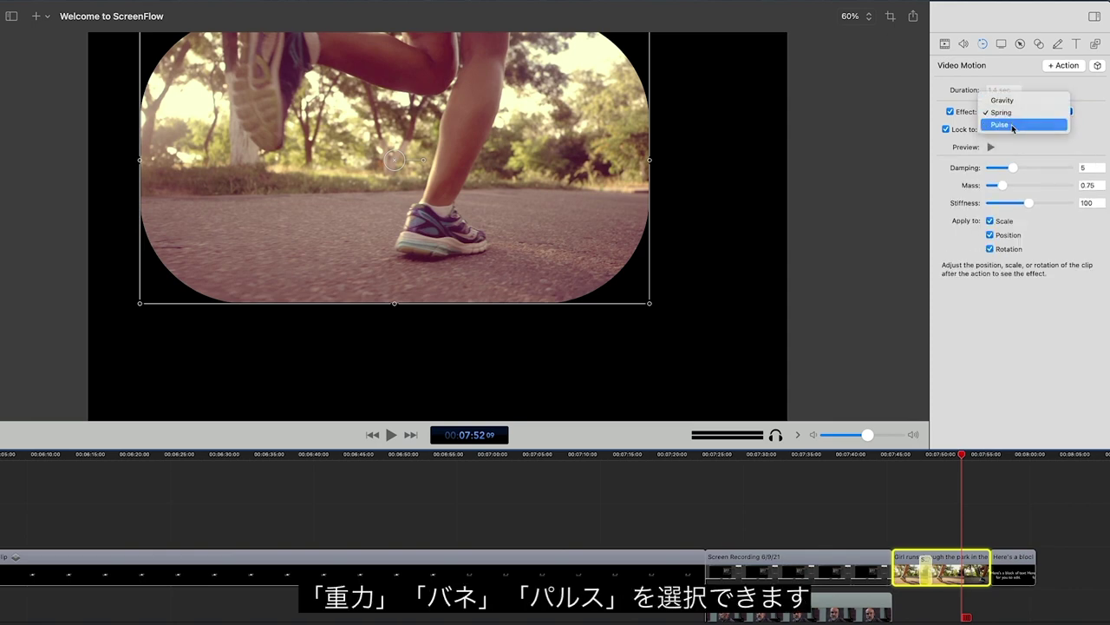
{"action": "left_click", "coordinate": [1015, 124]}
{"action": "left_click", "coordinate": [1021, 45]}
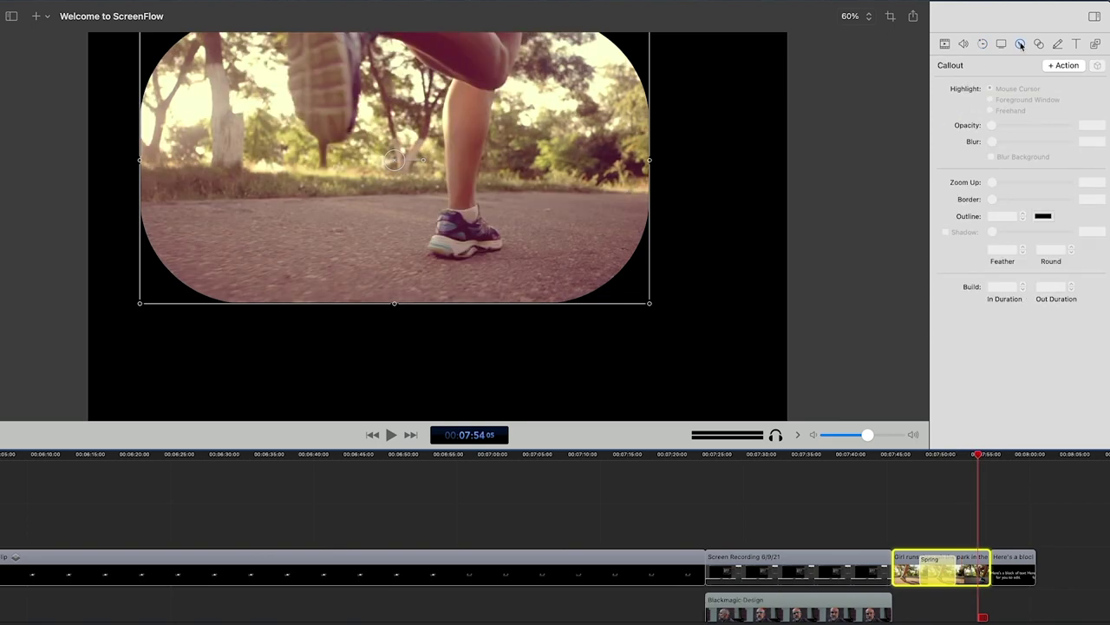
Add a centred square freehand callout to the running clip with 211% zoom and 0.60 s builds
{"action": "left_click", "coordinate": [1063, 66]}
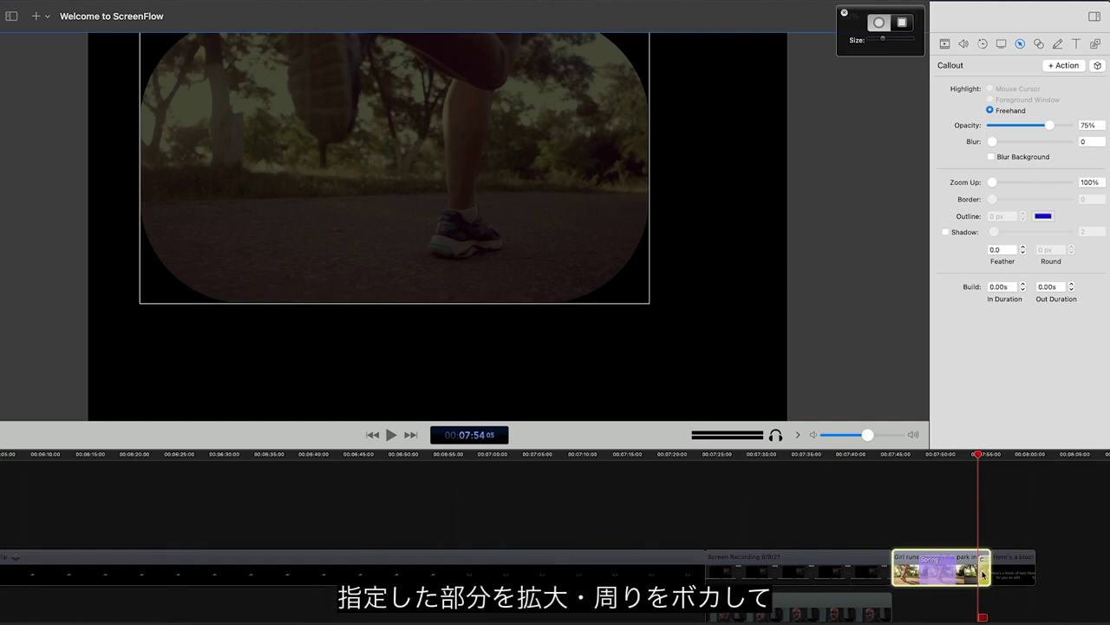
{"action": "left_click_drag", "start_coordinate": [288, 70], "coordinate": [396, 181]}
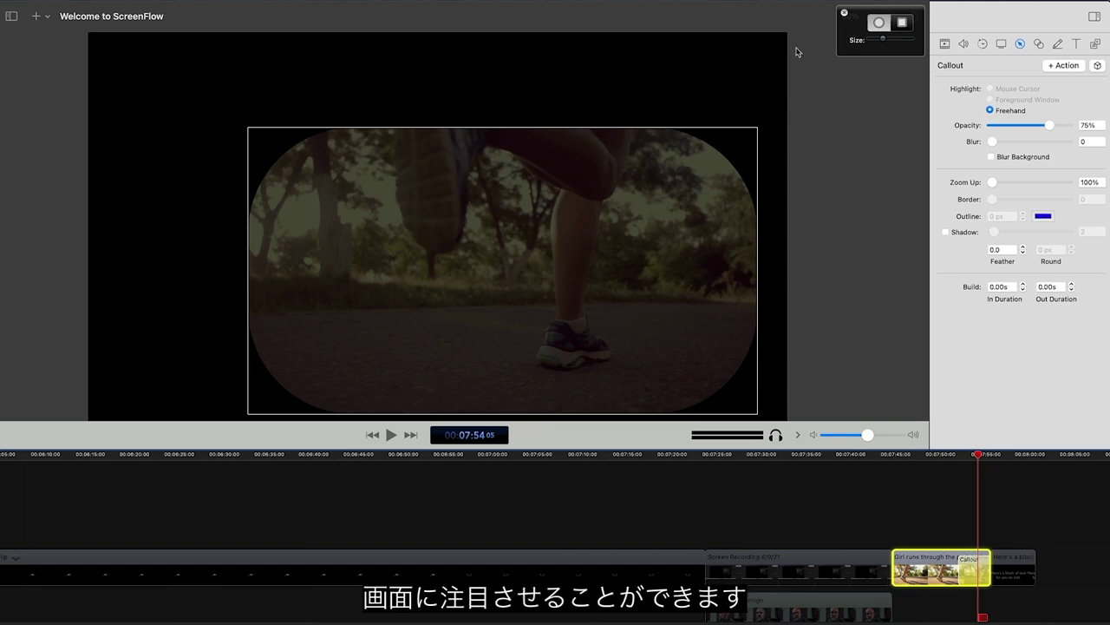
{"action": "left_click", "coordinate": [907, 24]}
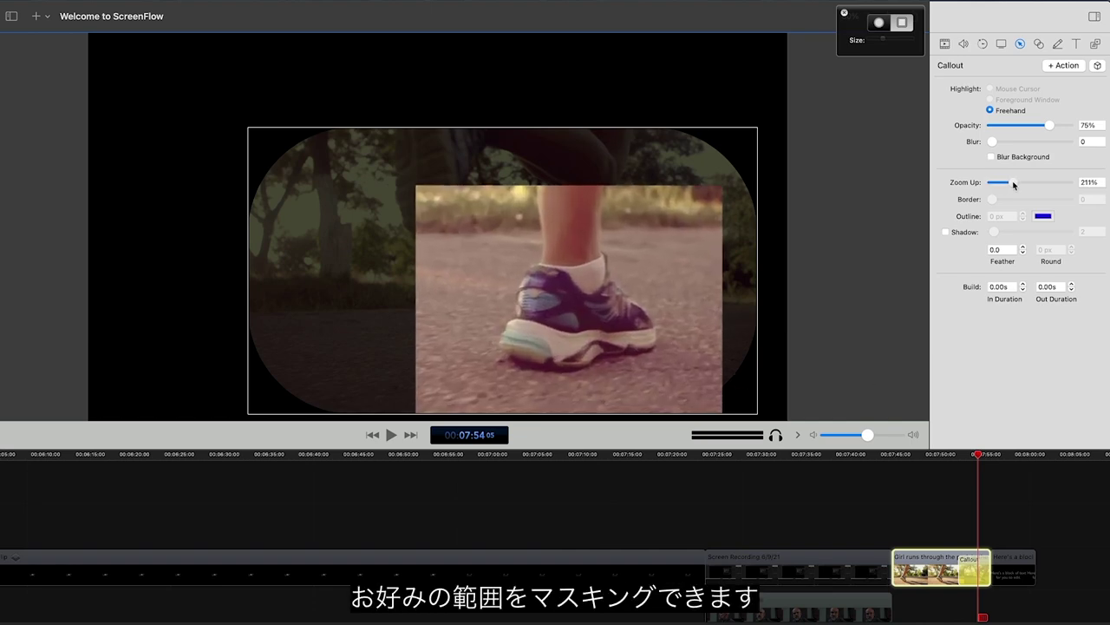
{"action": "left_click", "coordinate": [1022, 286]}
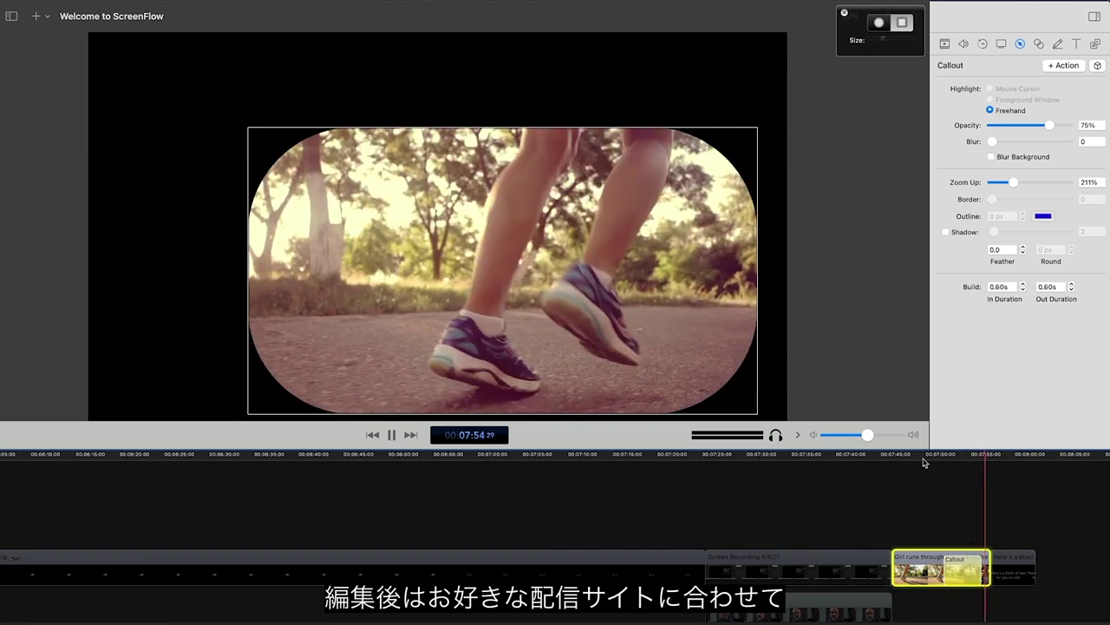
{"action": "left_click", "coordinate": [46, 8]}
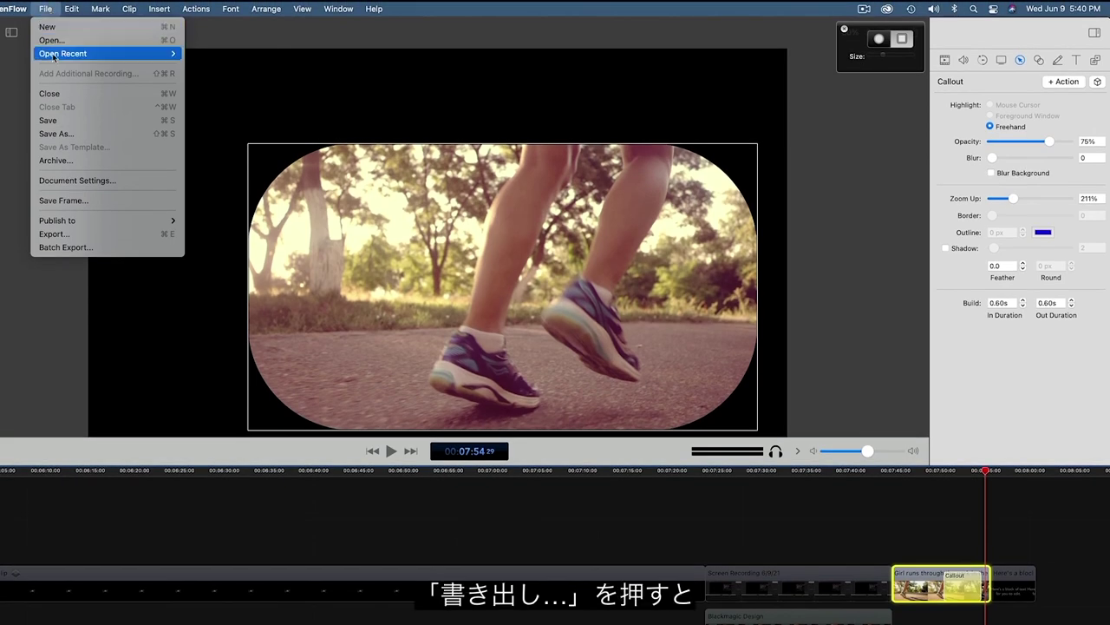
{"action": "left_click", "coordinate": [64, 234]}
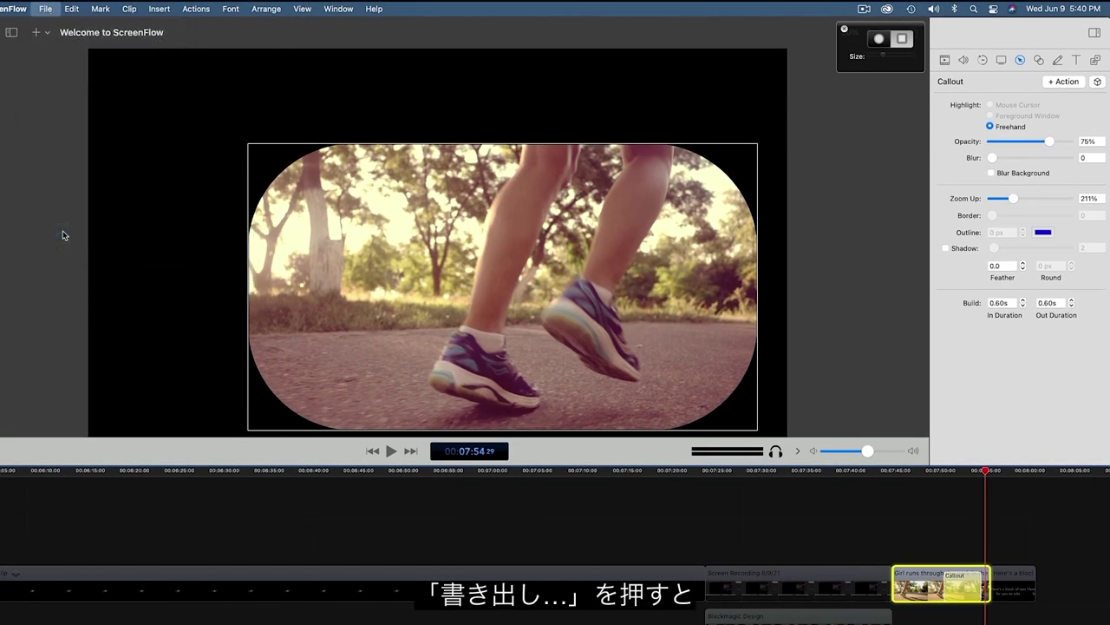
{"action": "type", "text": "My Show"}
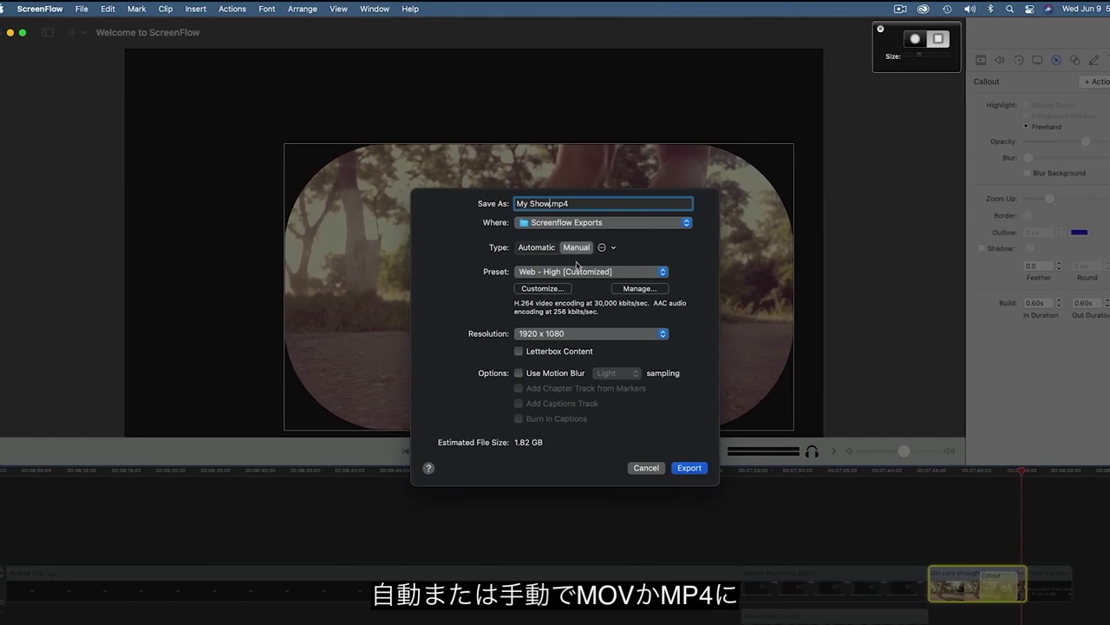
{"action": "left_click", "coordinate": [642, 272]}
{"action": "left_click", "coordinate": [673, 272]}
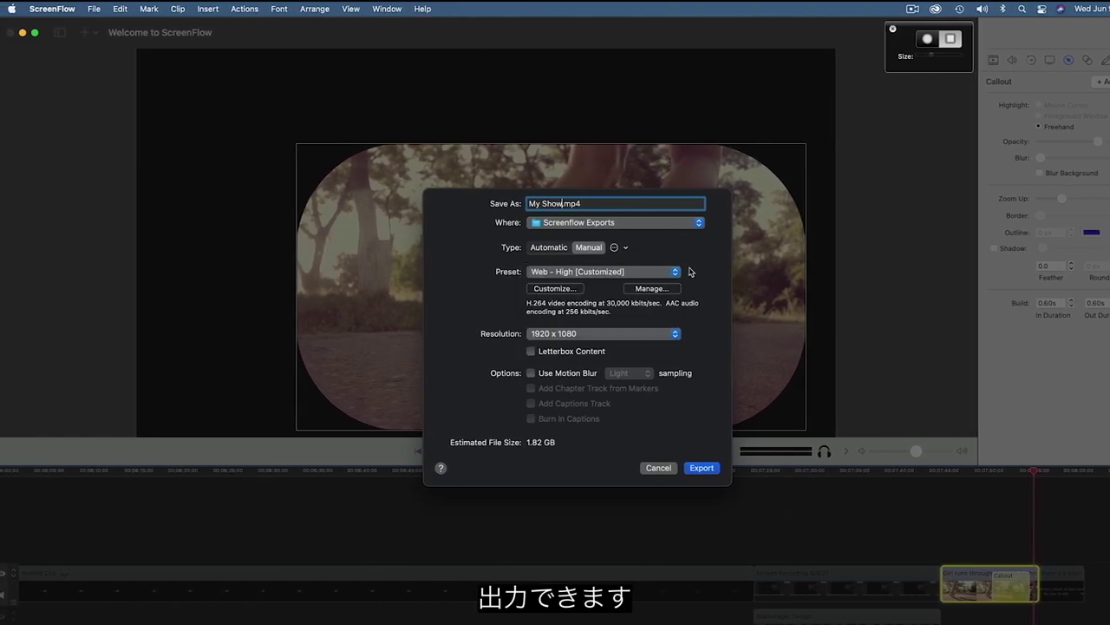
{"action": "left_click", "coordinate": [658, 468]}
{"action": "left_click", "coordinate": [94, 9]}
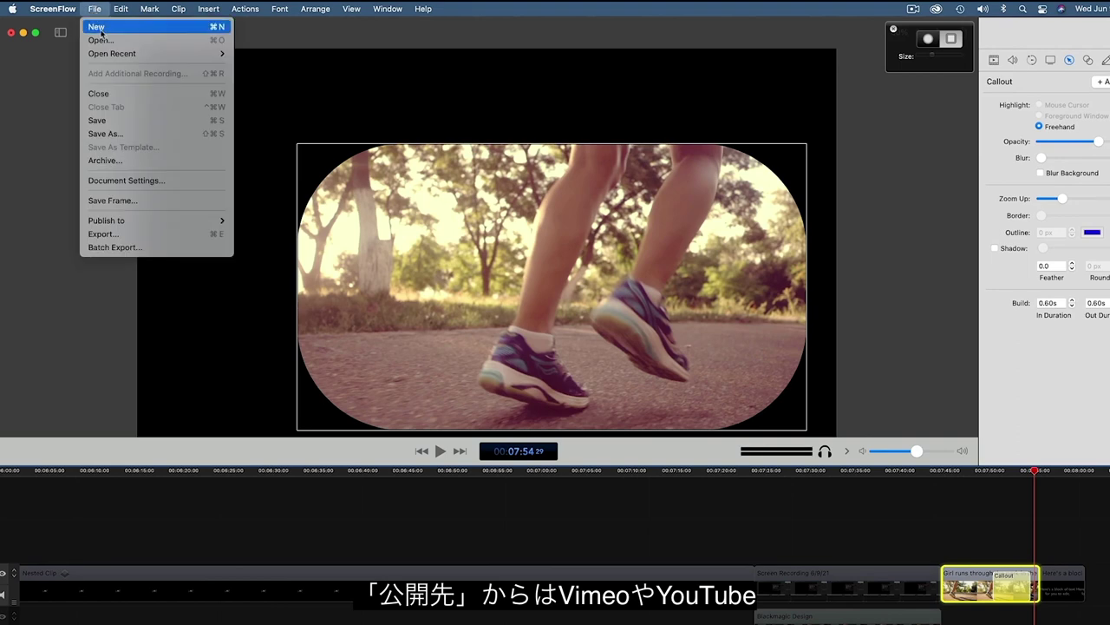
{"action": "mouse_move", "coordinate": [134, 224]}
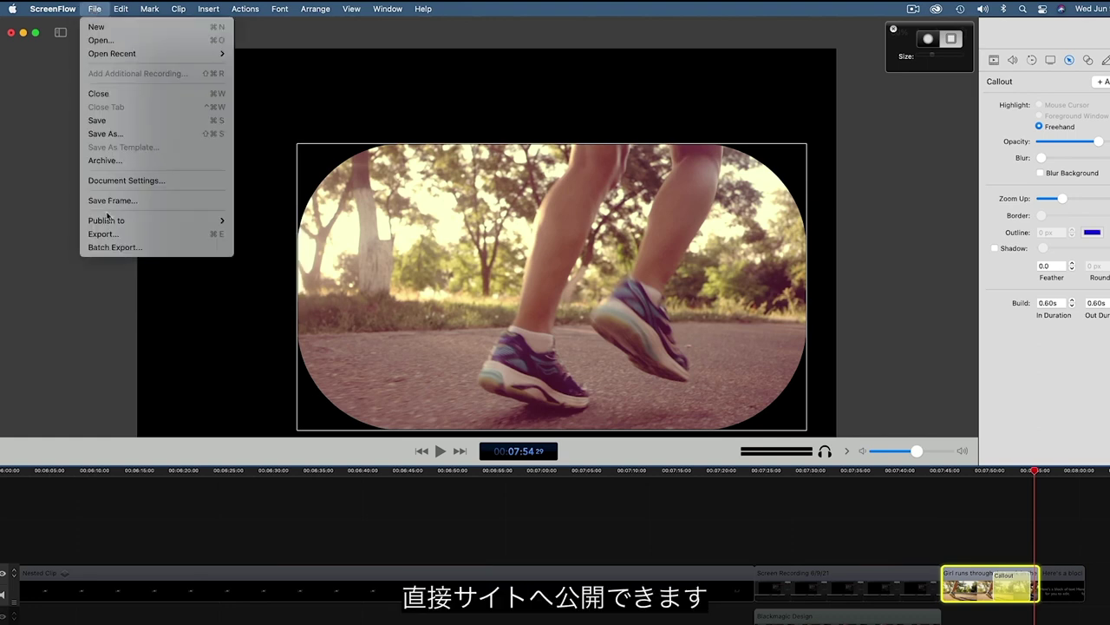
Set up a batch export with the Web - High preset at scale 100, adding two project documents
{"action": "left_click", "coordinate": [111, 247]}
{"action": "left_click", "coordinate": [661, 165]}
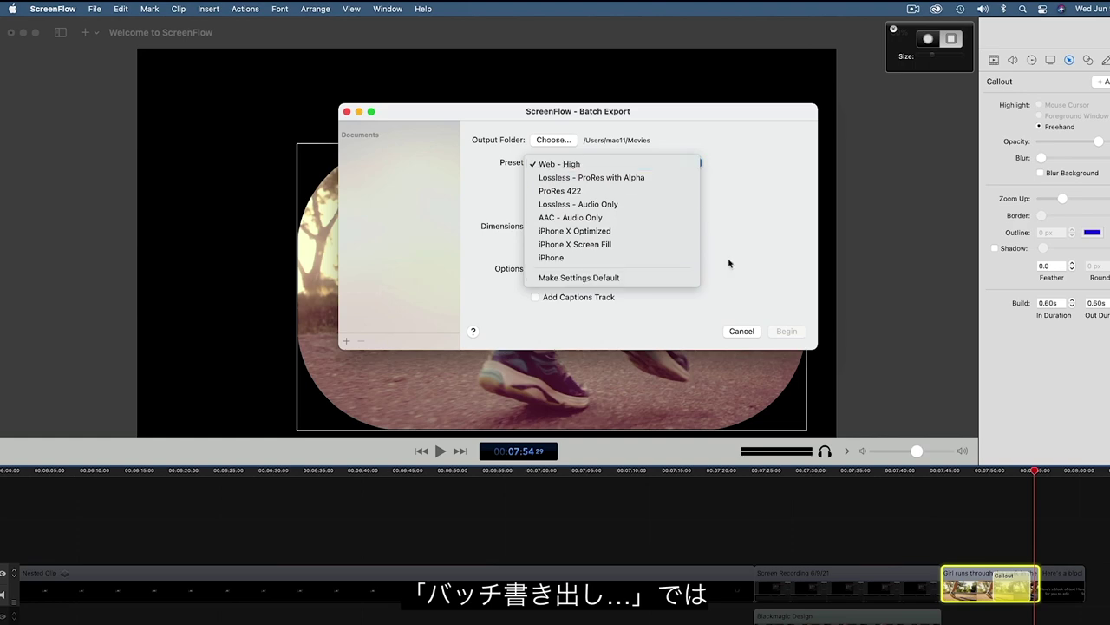
{"action": "left_click", "coordinate": [732, 260]}
{"action": "left_click", "coordinate": [610, 227]}
{"action": "left_click", "coordinate": [621, 240]}
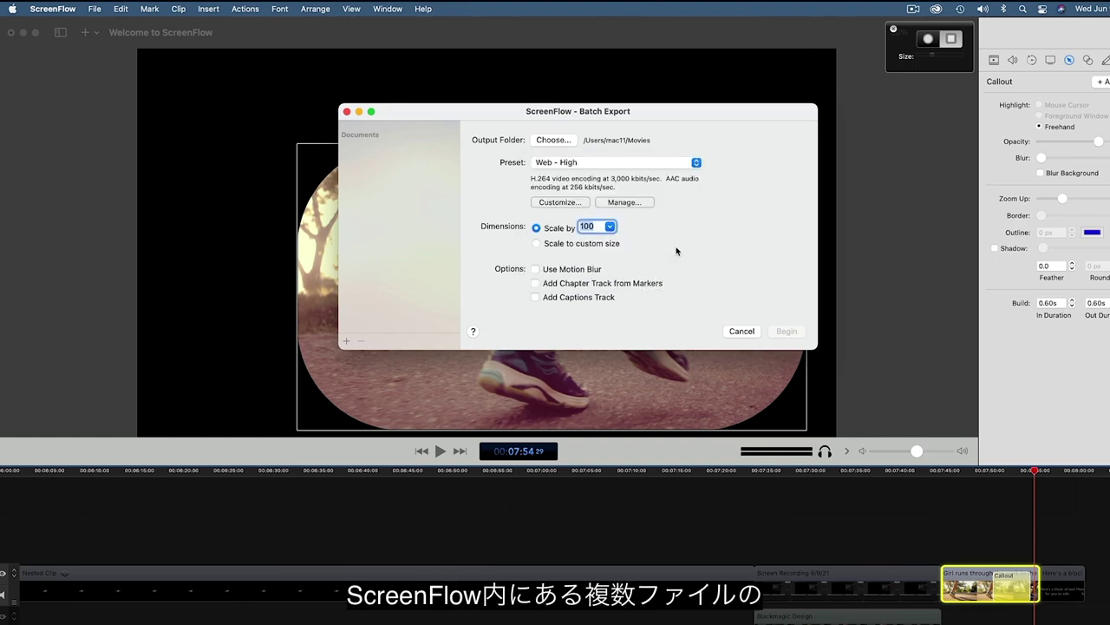
{"action": "left_click", "coordinate": [345, 344]}
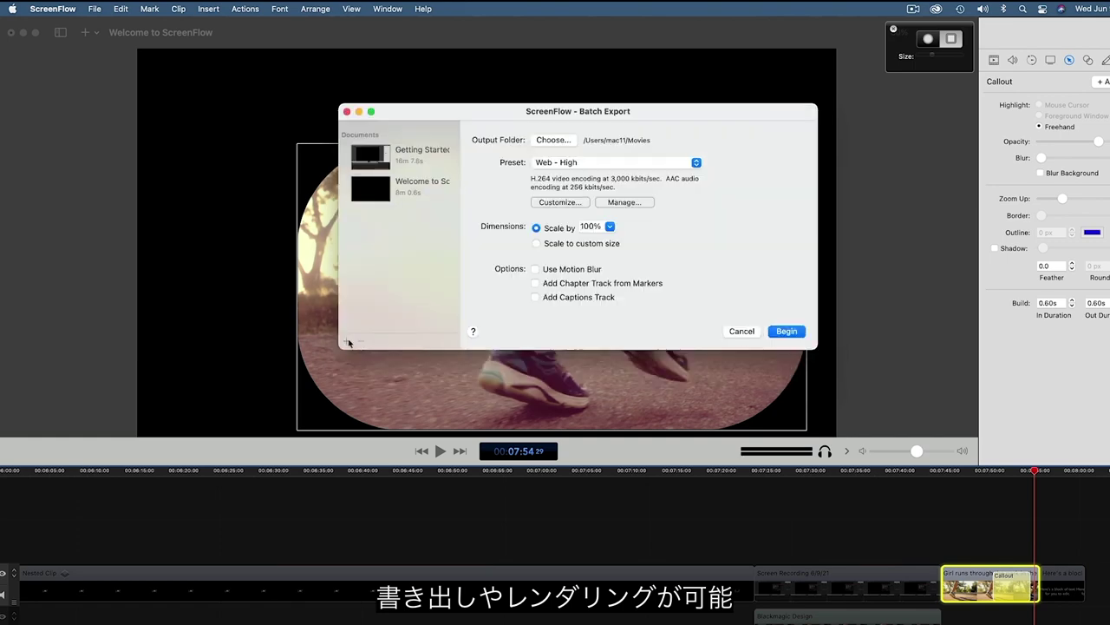
{"action": "left_click", "coordinate": [347, 344]}
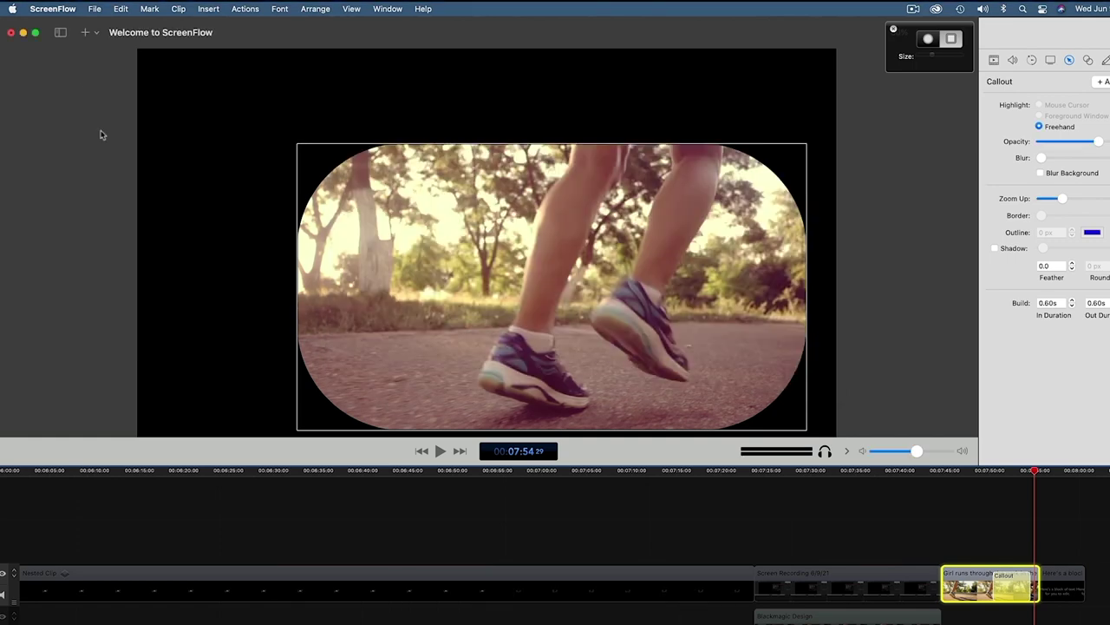
Archive the project as Archive.screenflow in Screenflow Demo Projects, then bring up the recorder's stop option
{"action": "left_click", "coordinate": [94, 9]}
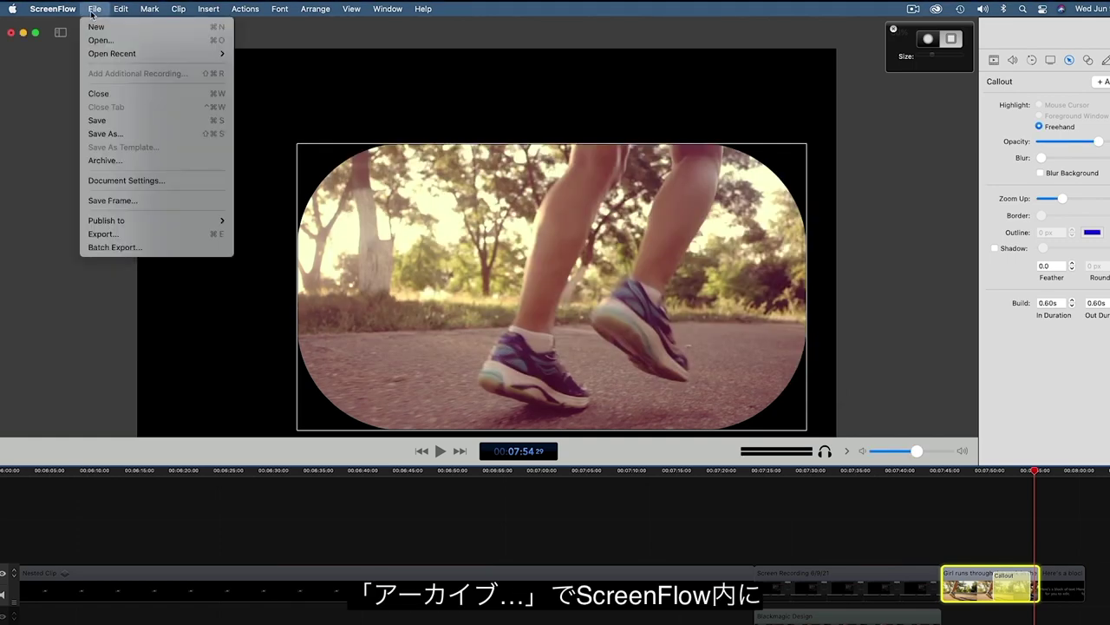
{"action": "left_click", "coordinate": [105, 159]}
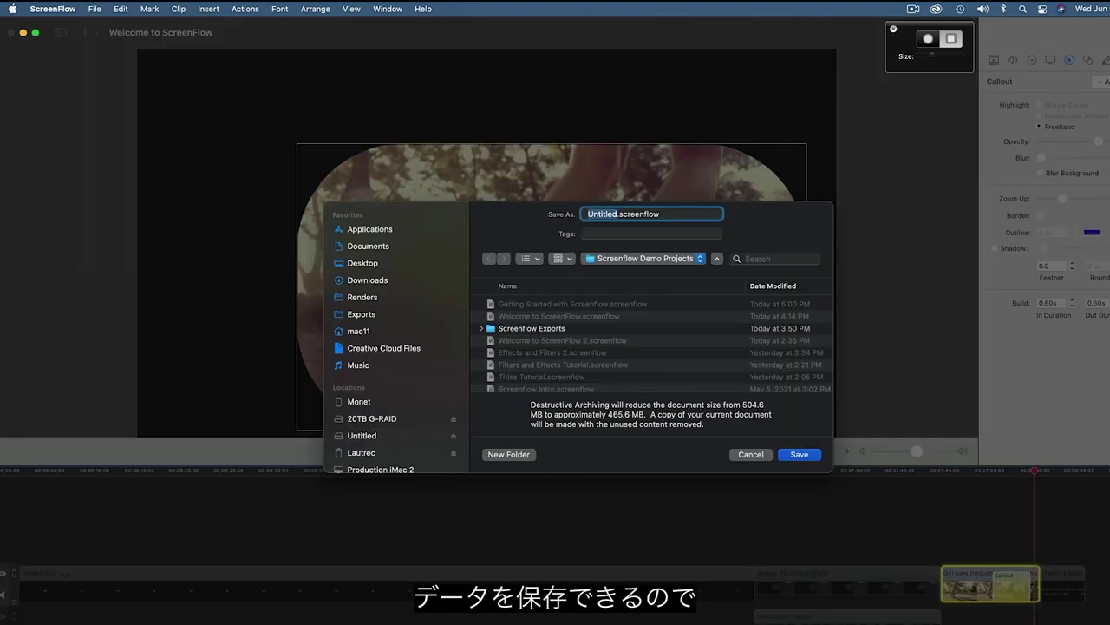
{"action": "type", "text": "Archiv"}
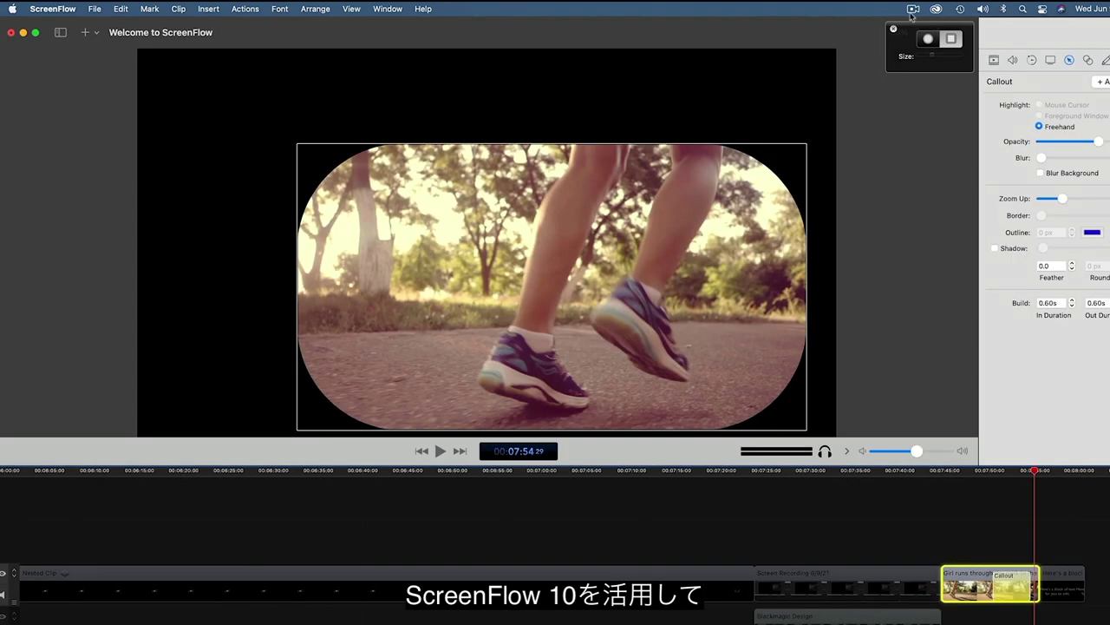
{"action": "left_click", "coordinate": [913, 10]}
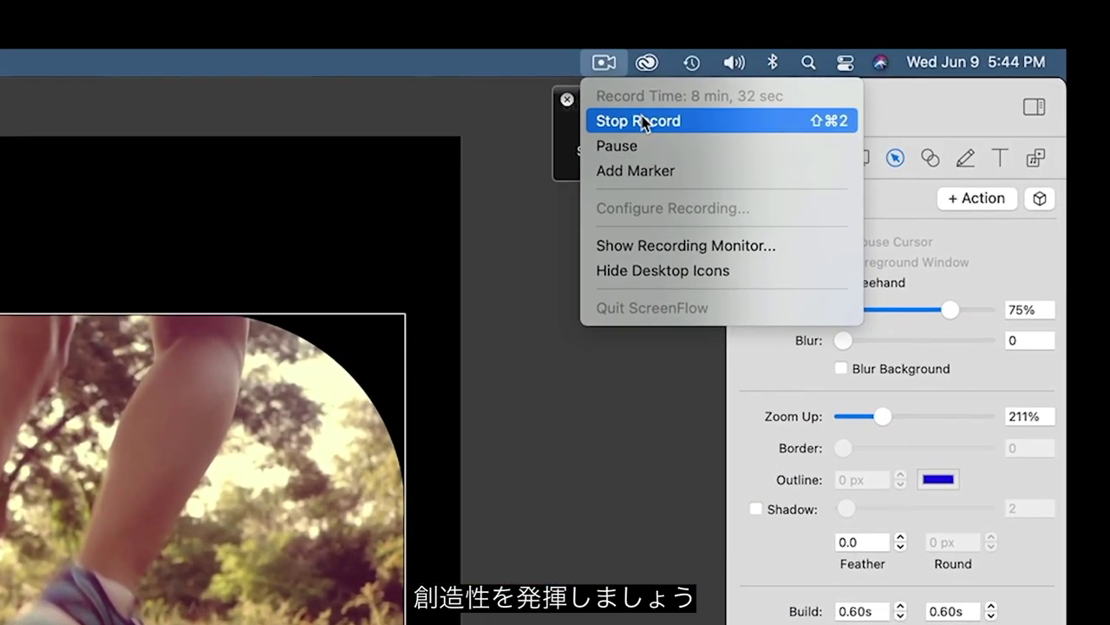